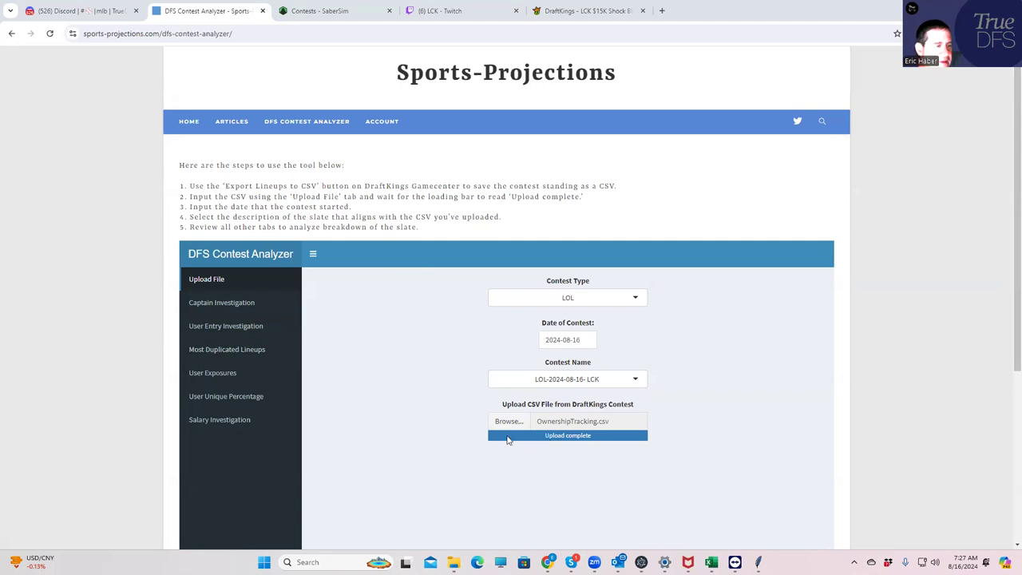
# Open the User Unique Percentage table, look up one user's row, then clear the username filter.
pyautogui.click(236, 401)
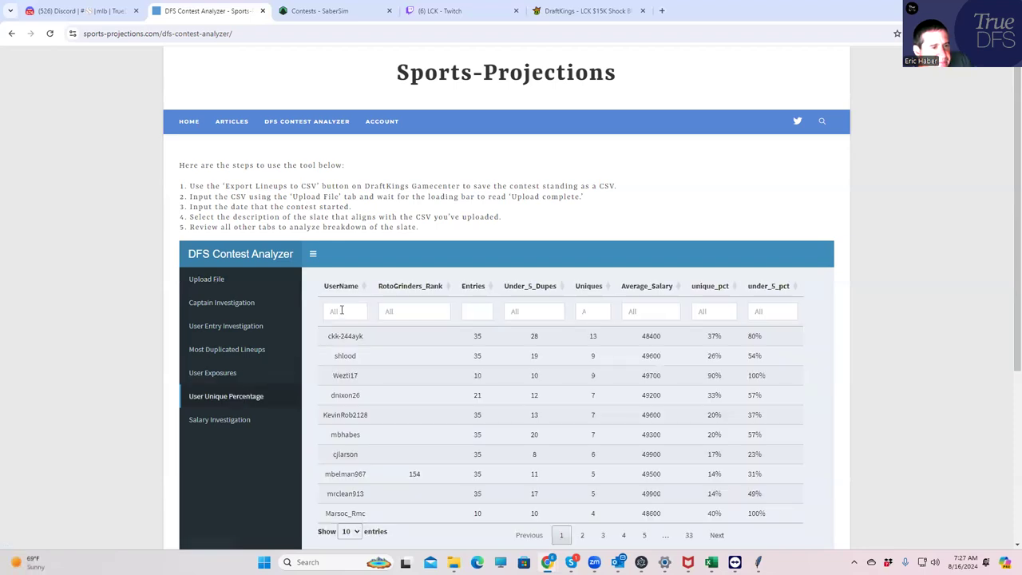
pyautogui.click(342, 310)
pyautogui.write('m')
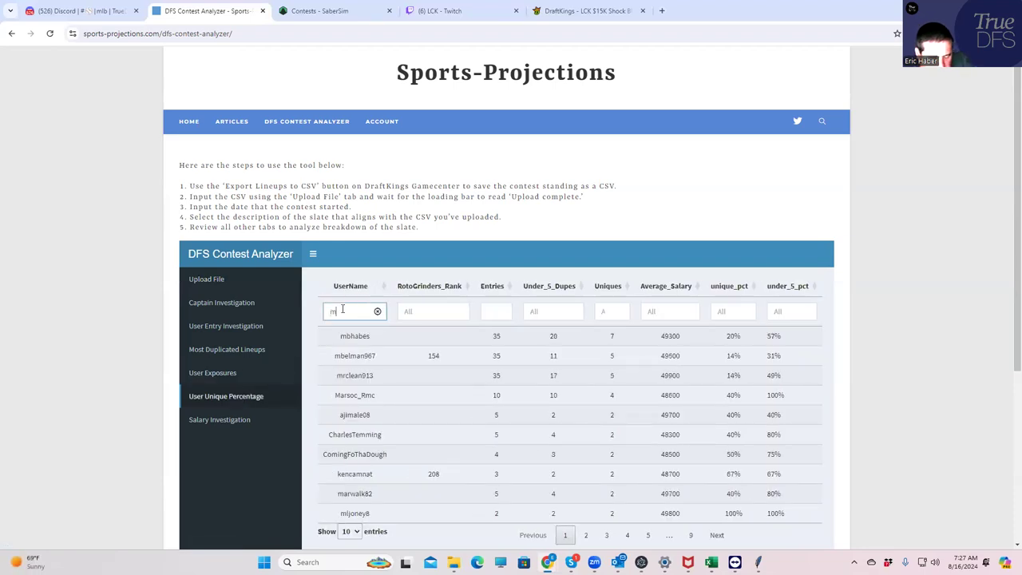
pyautogui.write('b')
pyautogui.click(359, 335)
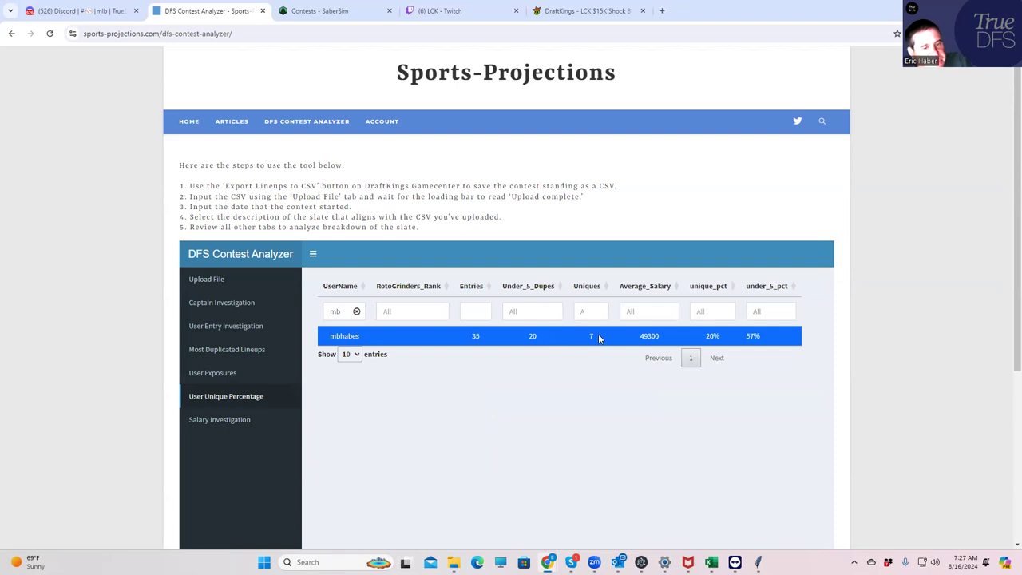
pyautogui.click(357, 312)
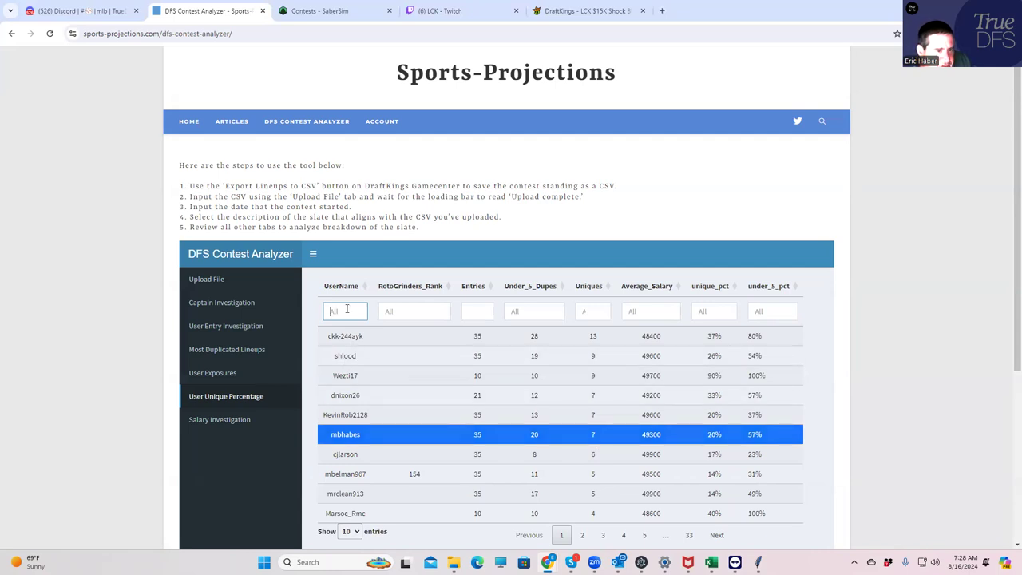
# Filter User Entry Investigation to one username's lineups and view pages 4 and 3.
pyautogui.click(238, 327)
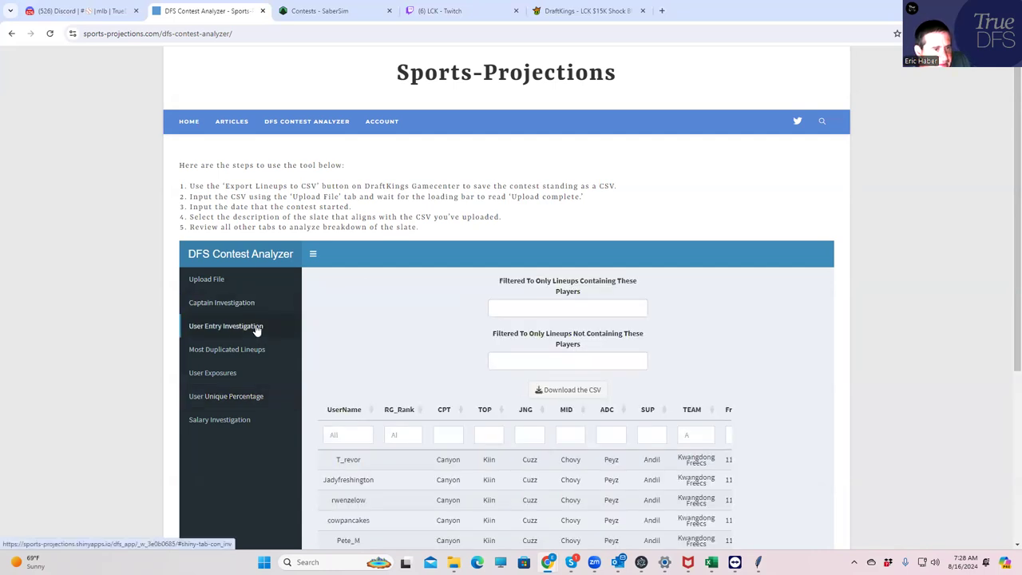
pyautogui.click(563, 308)
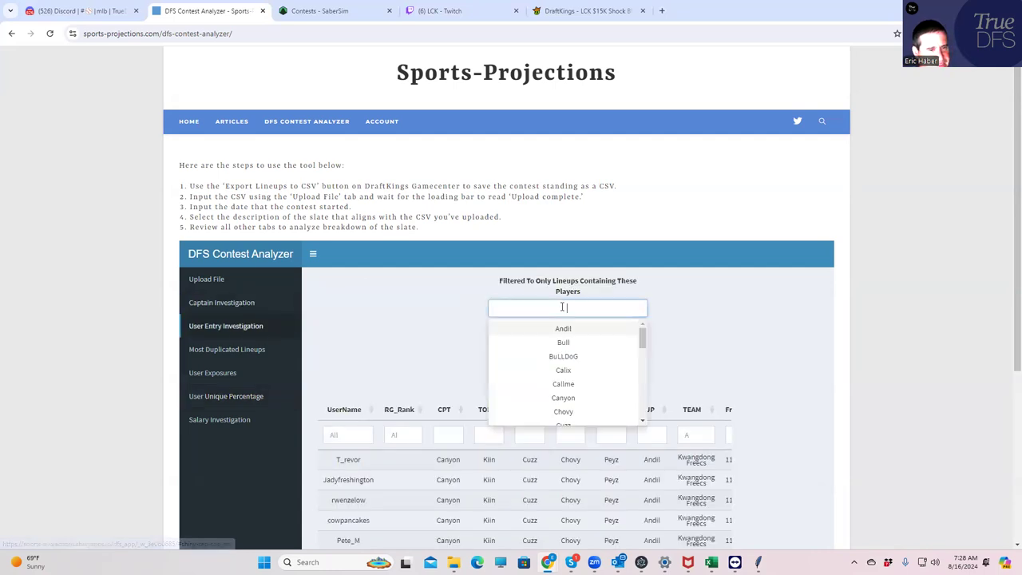
pyautogui.click(344, 435)
pyautogui.write('mbha')
pyautogui.scroll(-2, 672, 454)
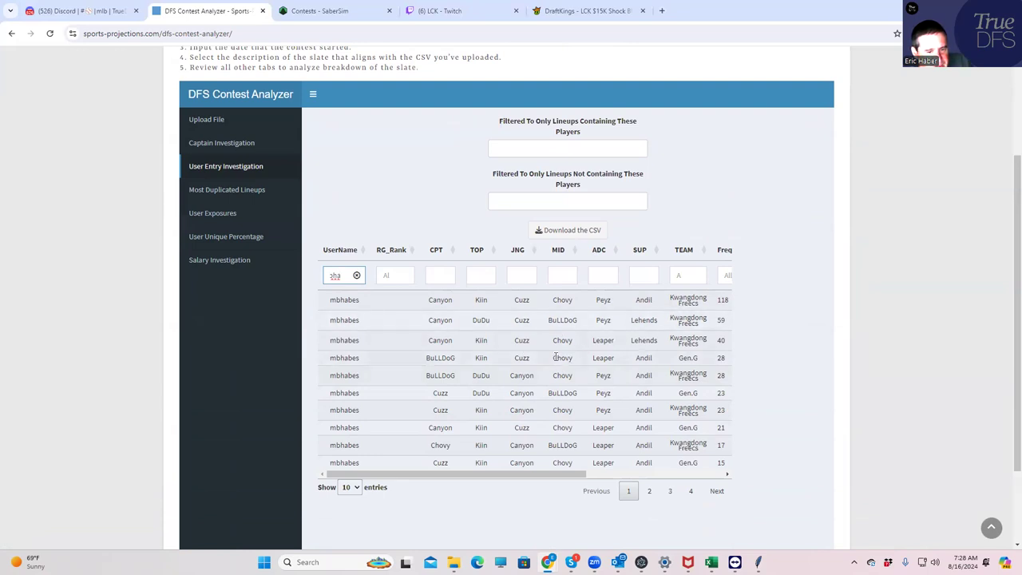
pyautogui.click(691, 490)
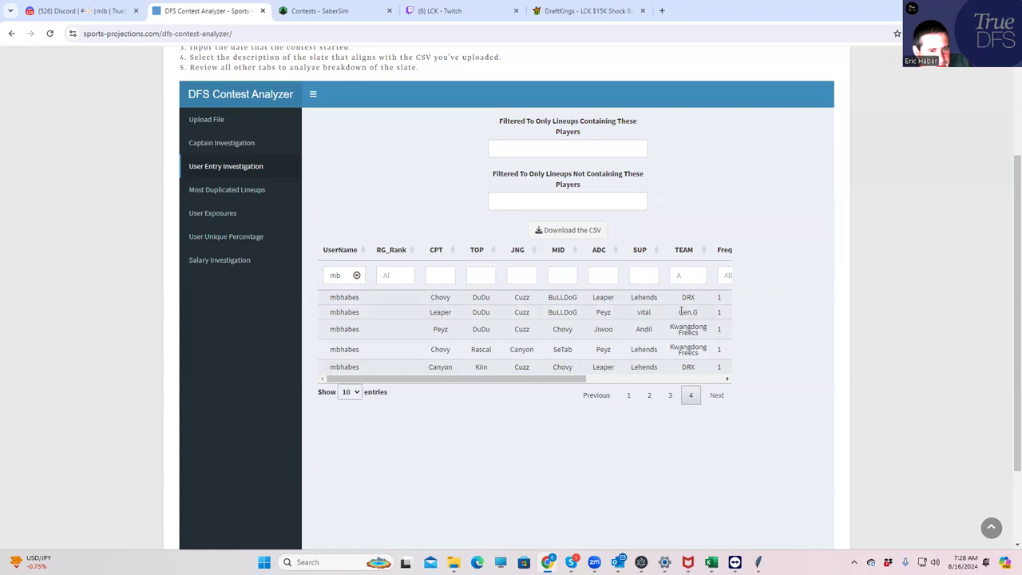
pyautogui.click(671, 395)
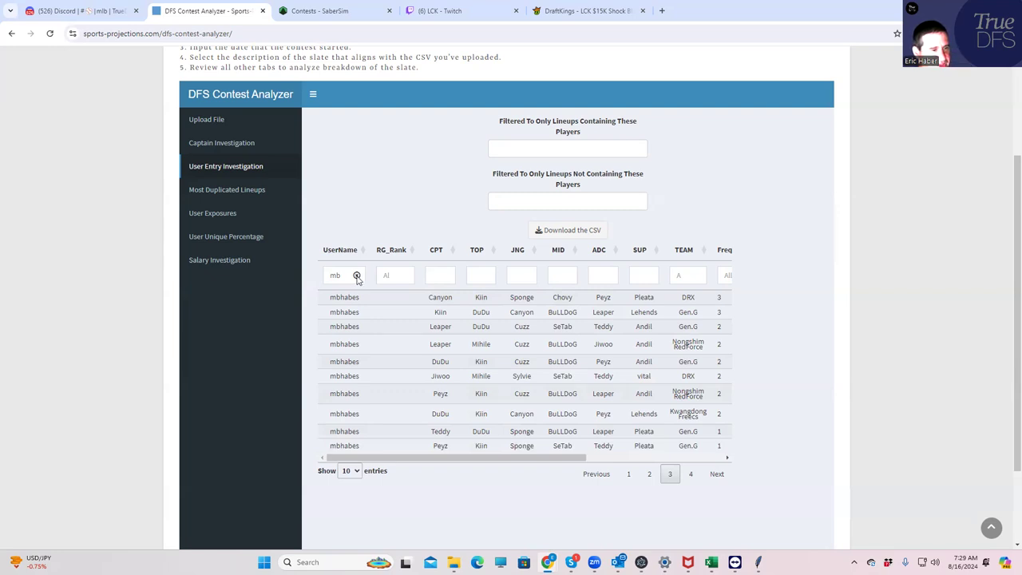
# Clear the username filter, require Teddy and Peyz, and set the CPT filter to Peyz.
pyautogui.click(357, 276)
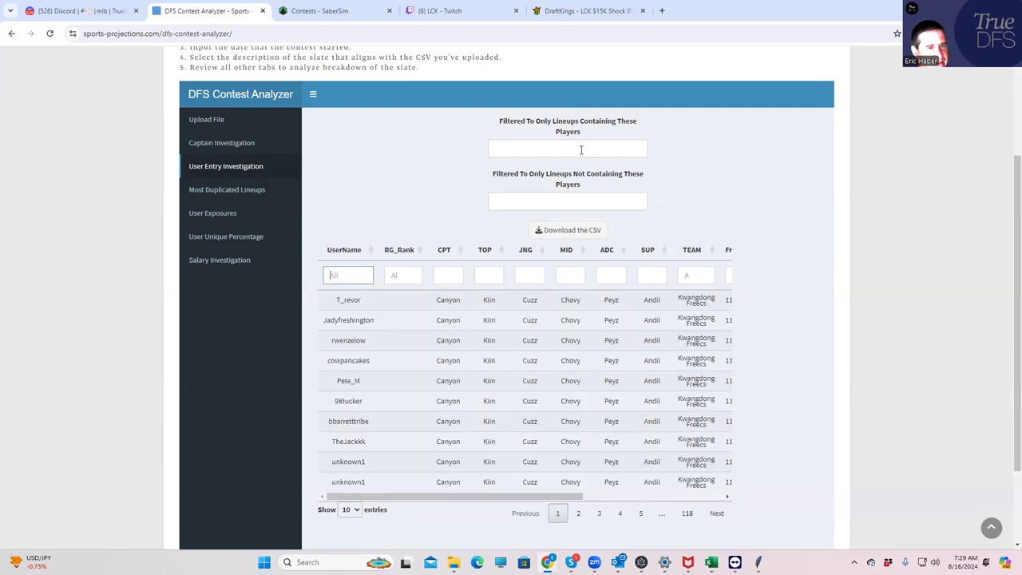
pyautogui.click(580, 149)
pyautogui.write('teddy')
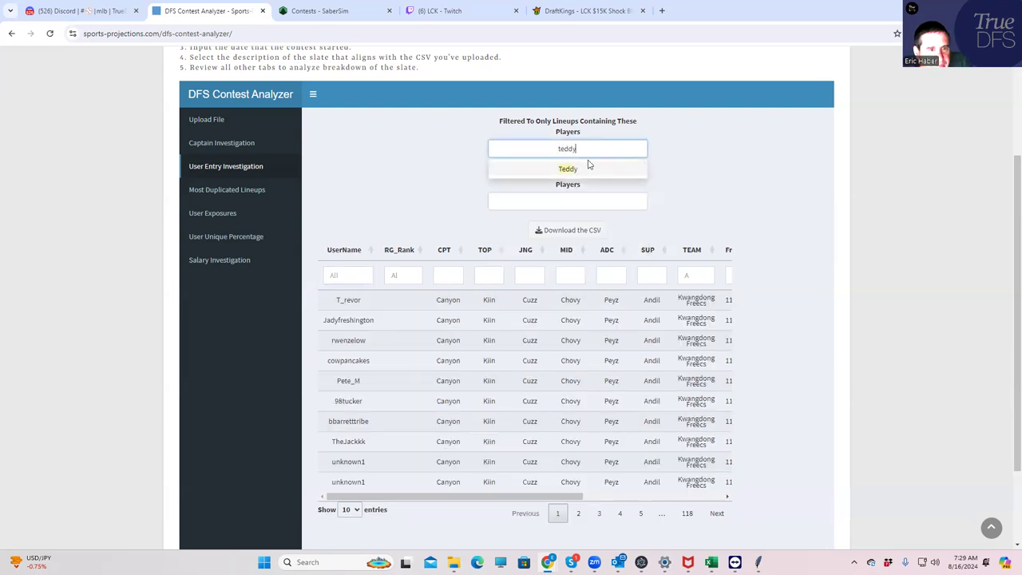
pyautogui.click(586, 166)
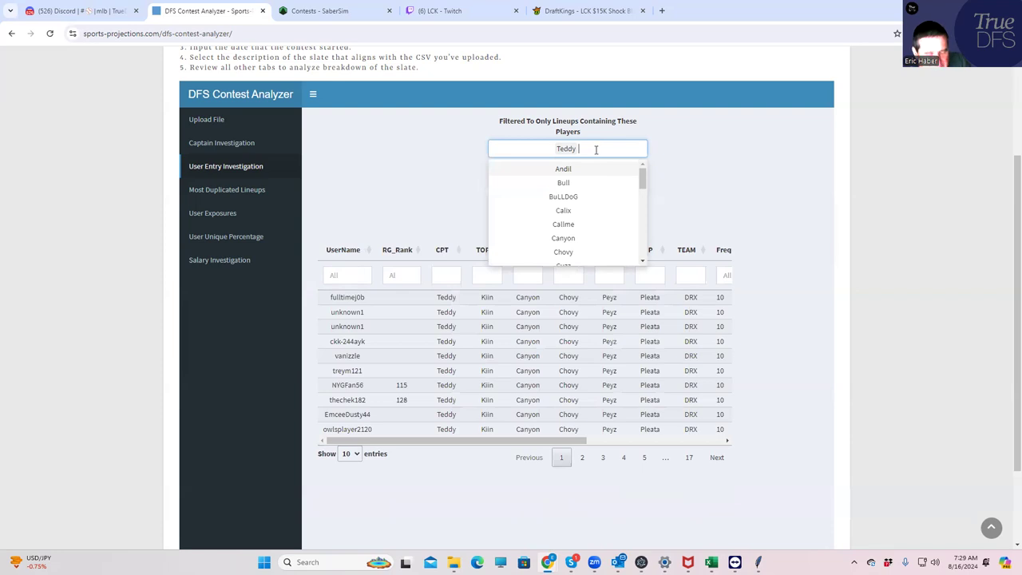
pyautogui.write('peyz')
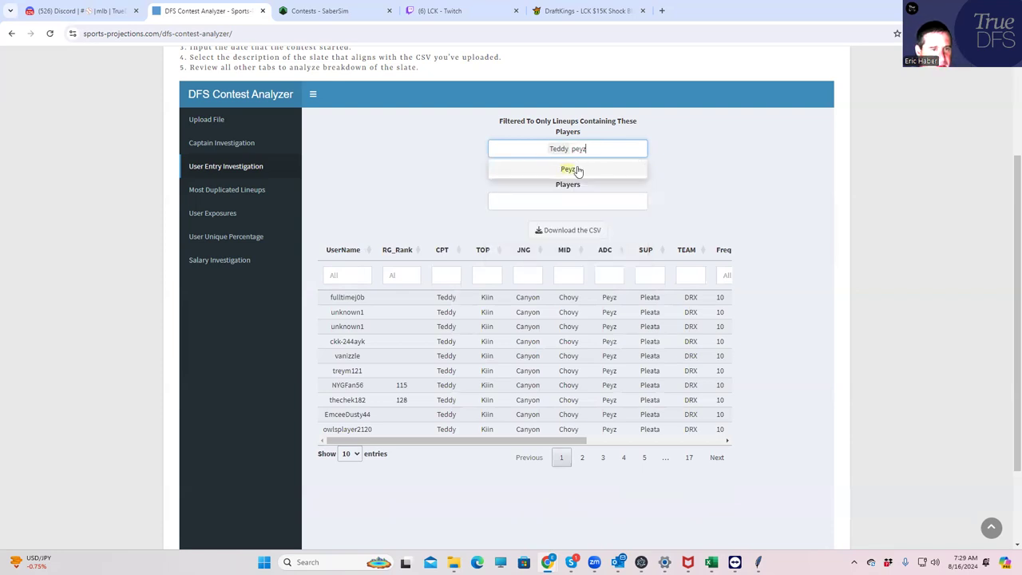
pyautogui.click(575, 169)
pyautogui.click(467, 187)
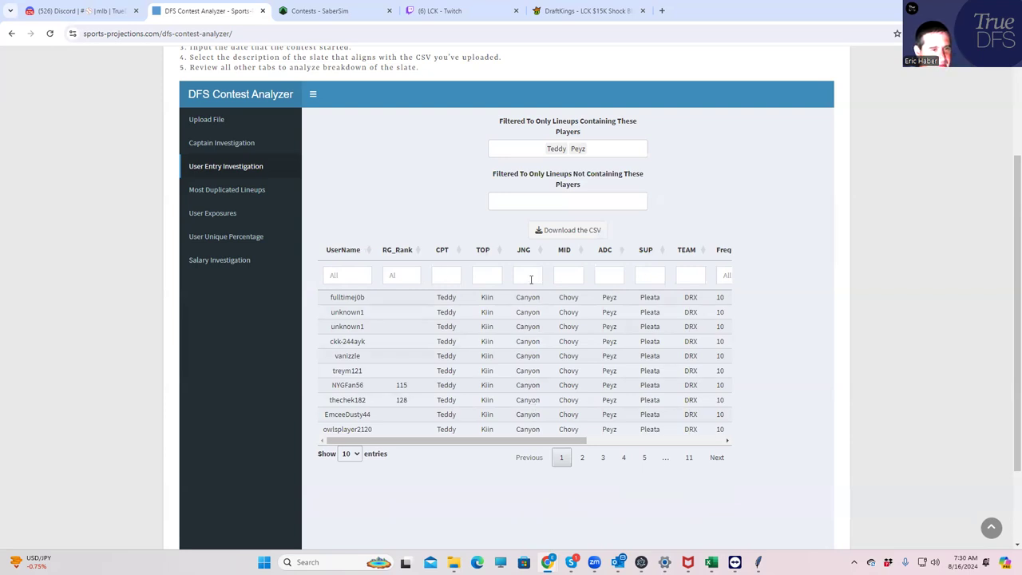
pyautogui.click(444, 276)
pyautogui.write('Peyz')
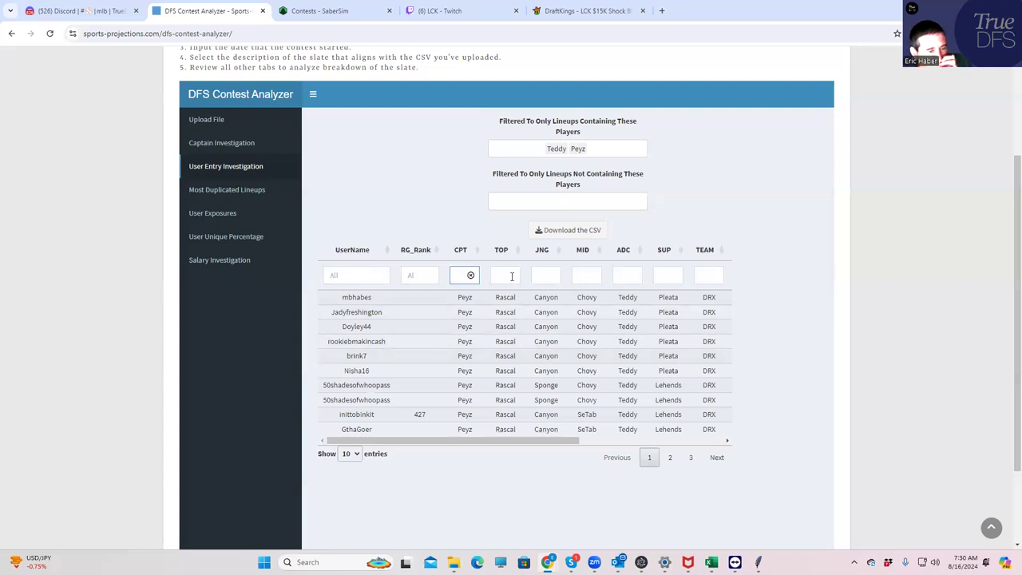
# Exclude lineups containing Rascal and reapply the Peyz captain filter.
pyautogui.click(563, 201)
pyautogui.write('rasc')
pyautogui.click(564, 223)
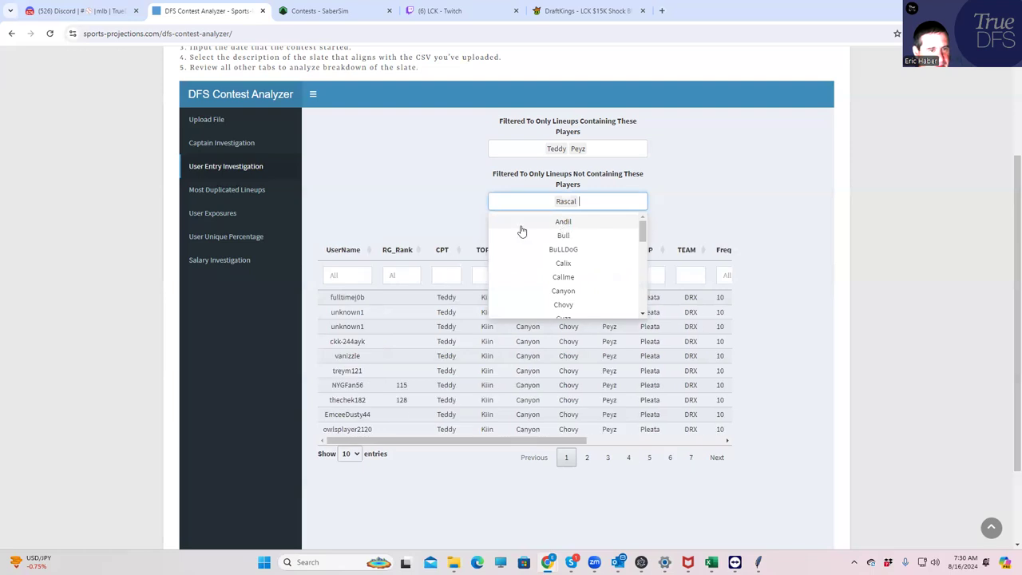
pyautogui.click(464, 230)
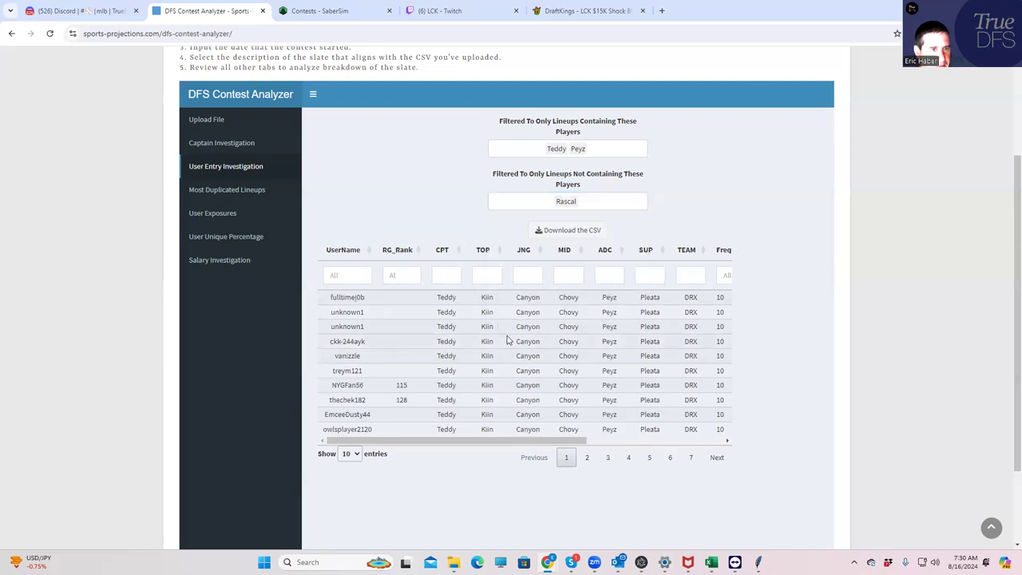
pyautogui.click(449, 276)
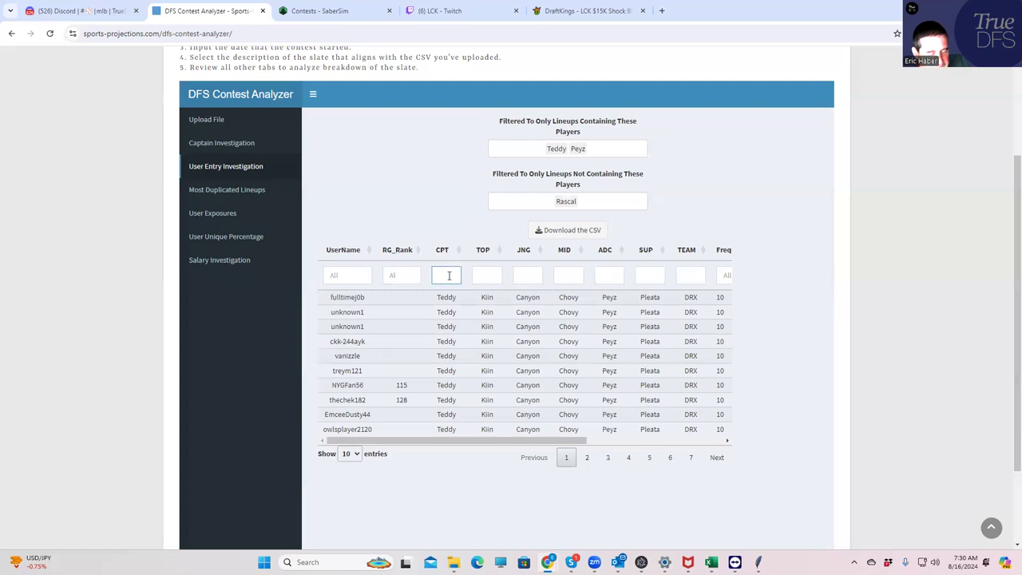
pyautogui.write('Peyz')
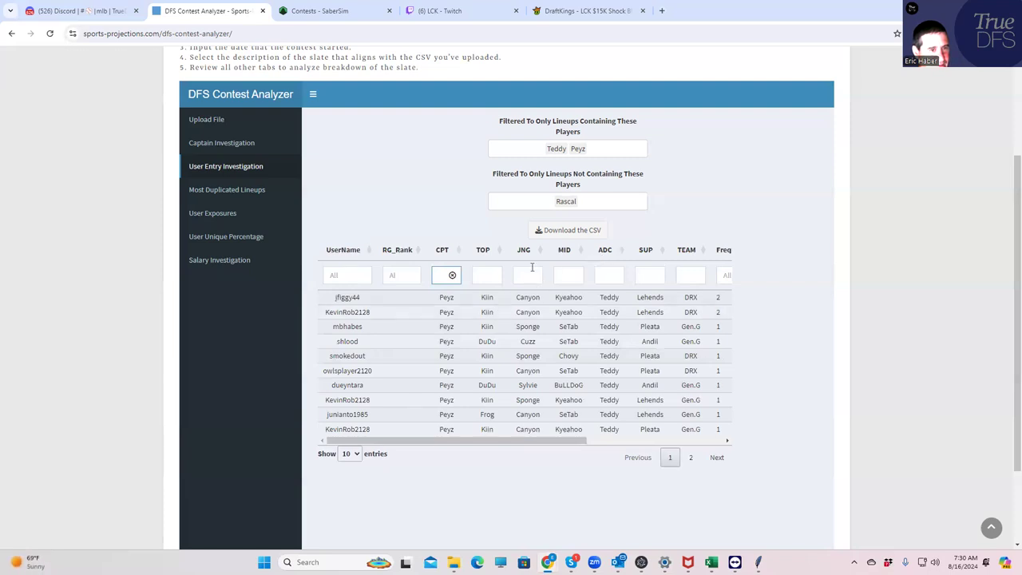
# Add Kiin as a required player and reapply the Peyz captain filter.
pyautogui.click(600, 148)
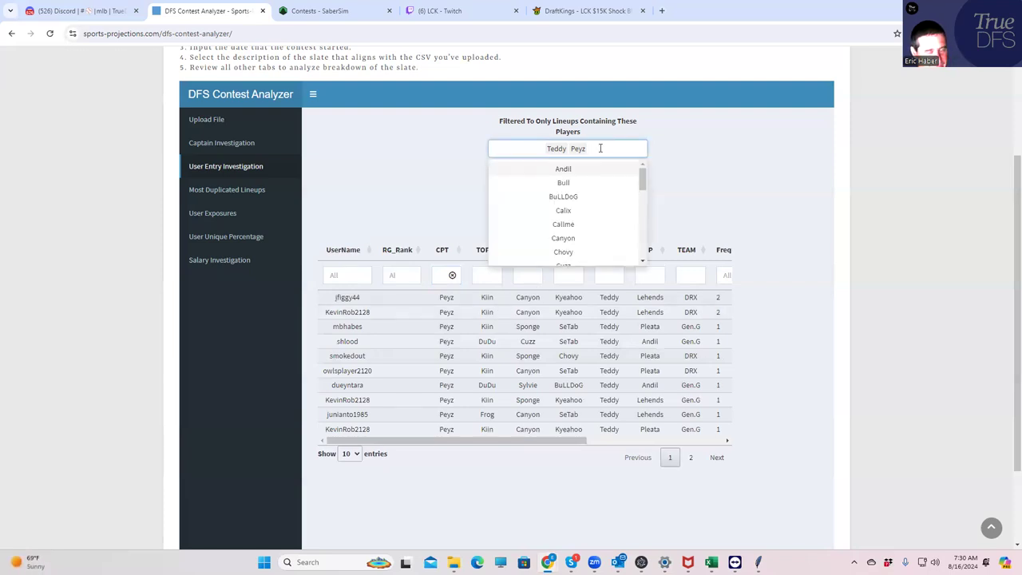
pyautogui.write('ki')
pyautogui.click(570, 171)
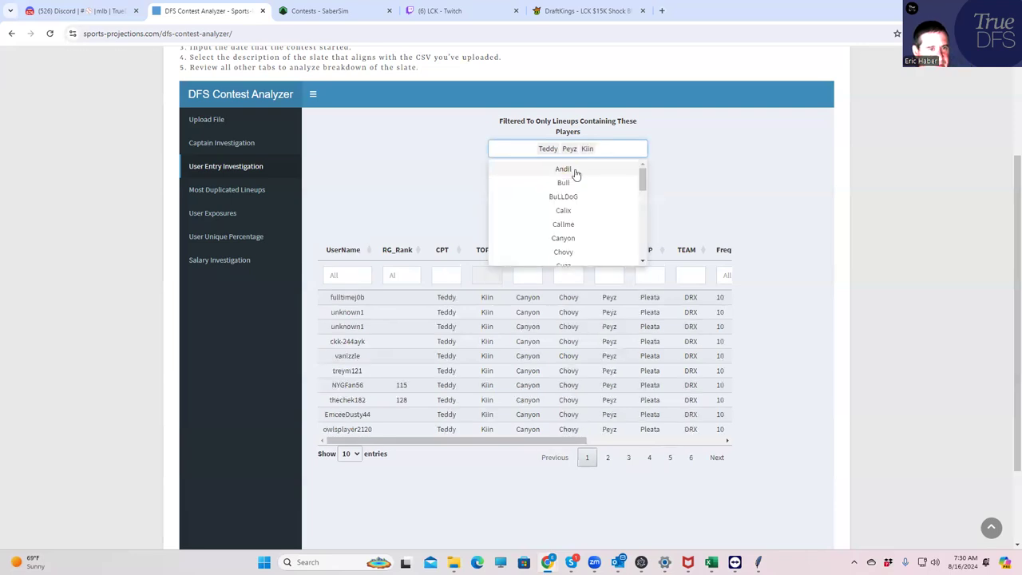
pyautogui.click(435, 195)
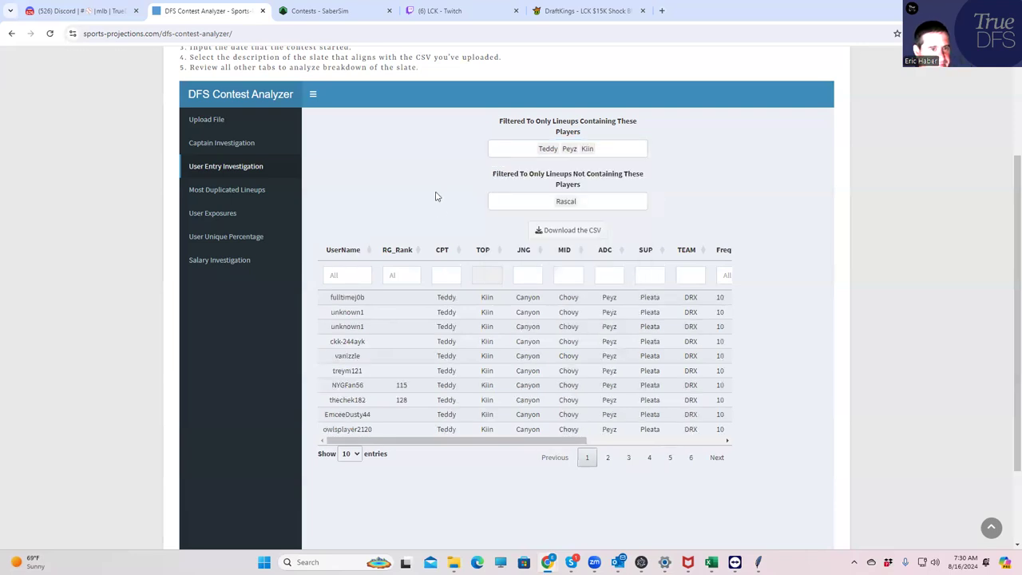
pyautogui.click(445, 276)
pyautogui.write('peyz')
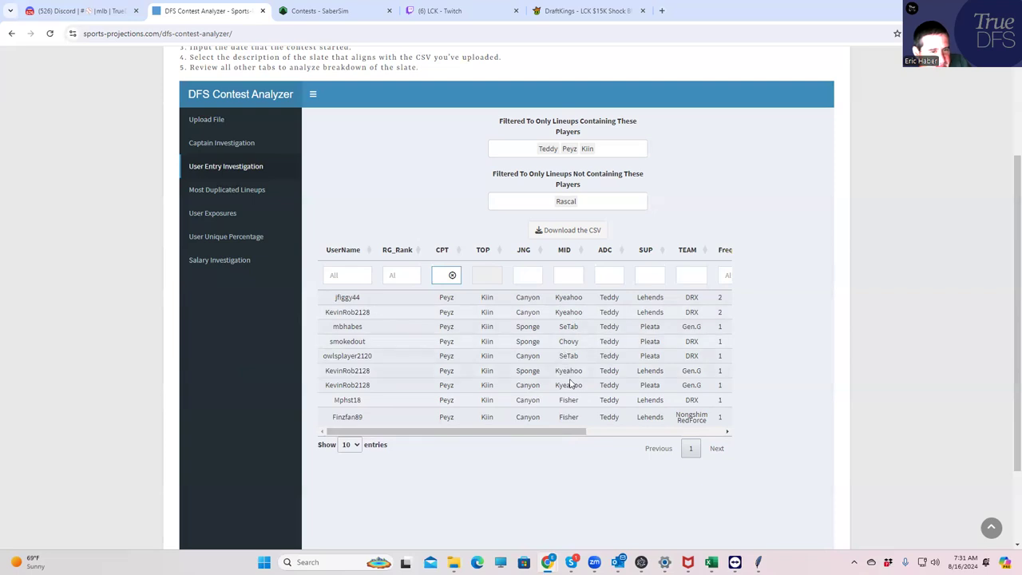
# Exclude Kyeahoo lineups and reapply the Peyz captain filter.
pyautogui.click(588, 199)
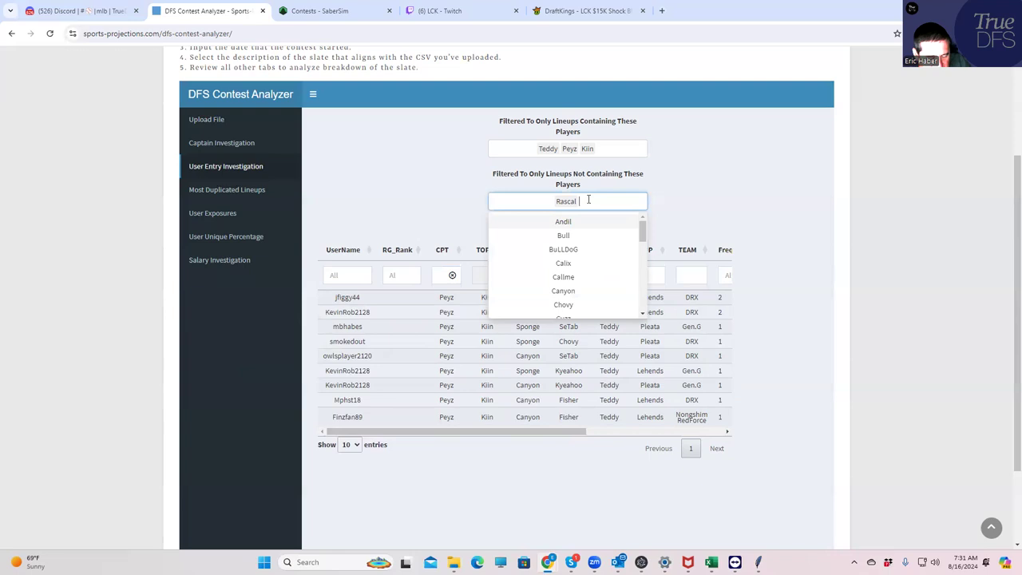
pyautogui.write('key')
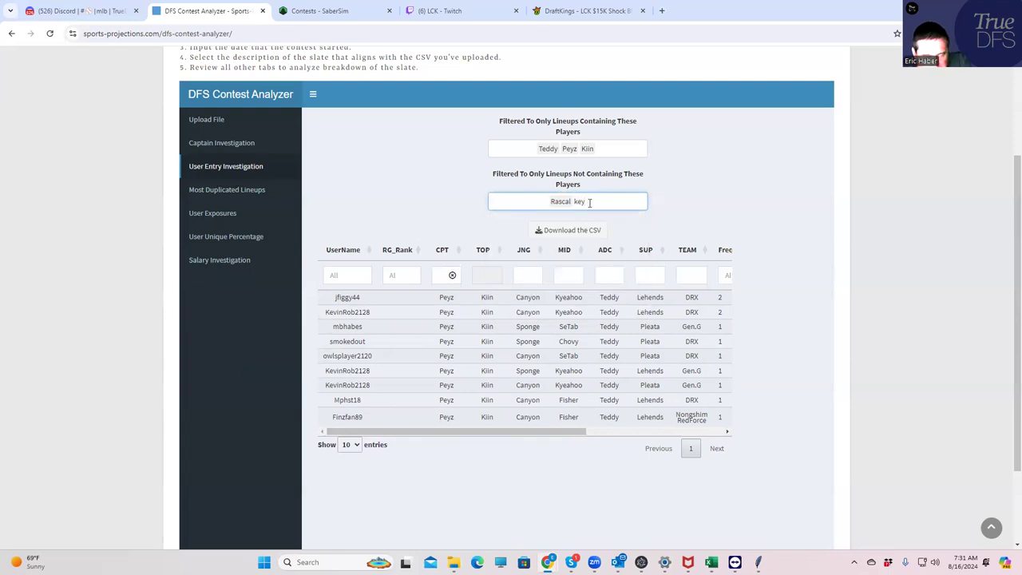
pyautogui.press('BackSpace')
pyautogui.press('BackSpace')
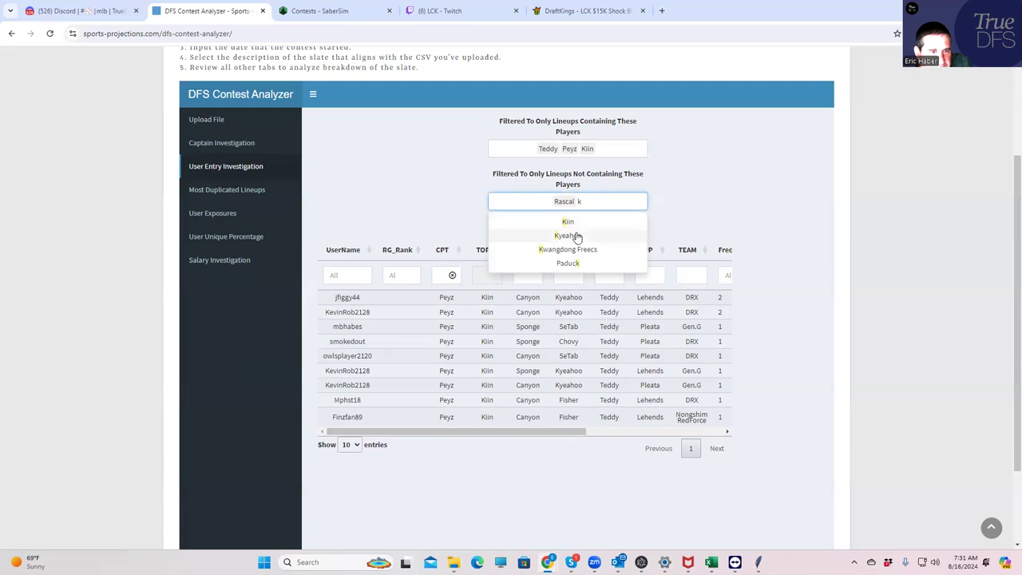
pyautogui.click(575, 235)
pyautogui.click(419, 228)
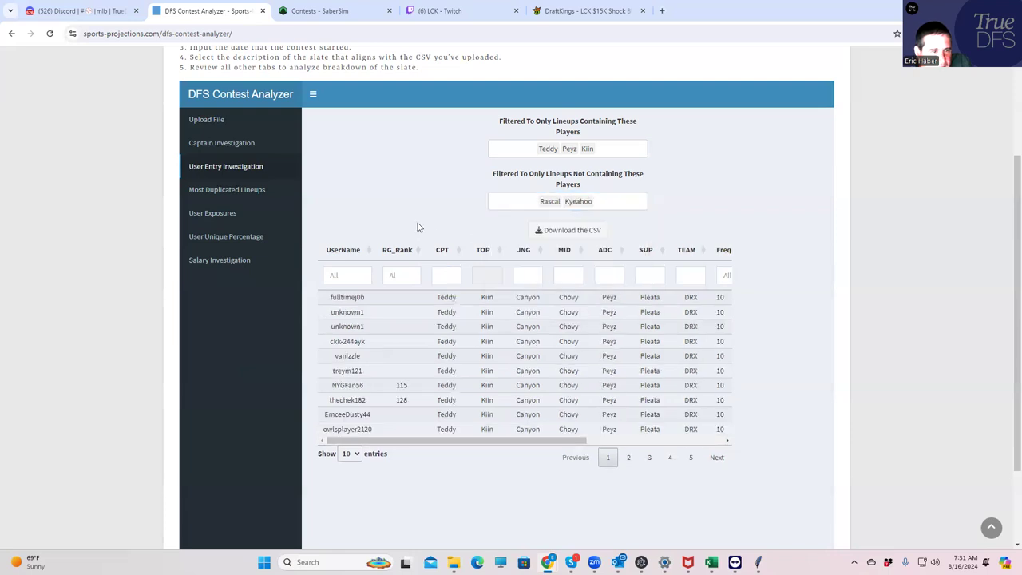
pyautogui.click(444, 274)
pyautogui.write('Peyz')
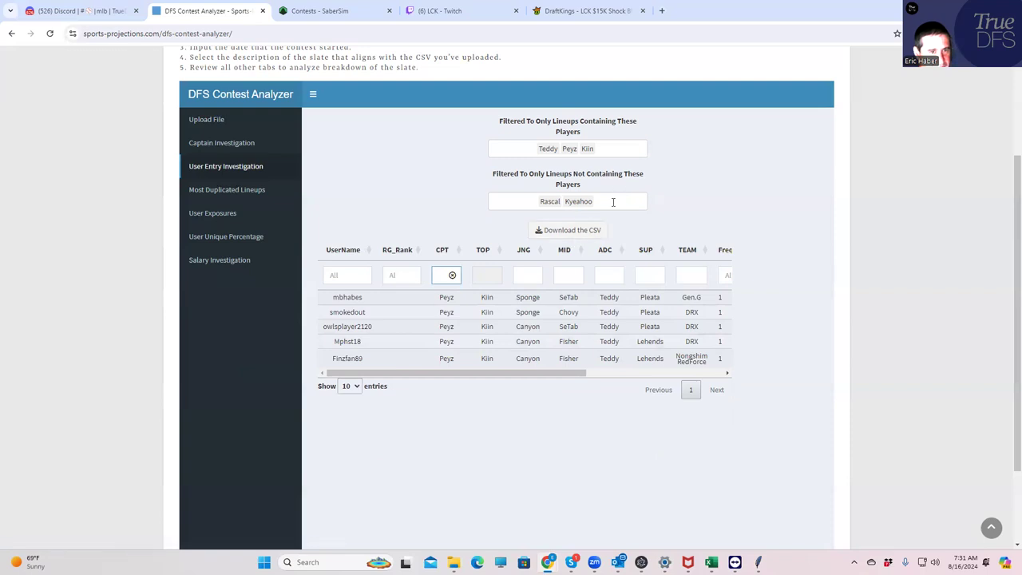
# Exclude Fisher lineups as well and re-filter the CPT column to Peyz.
pyautogui.click(613, 202)
pyautogui.write('fisc')
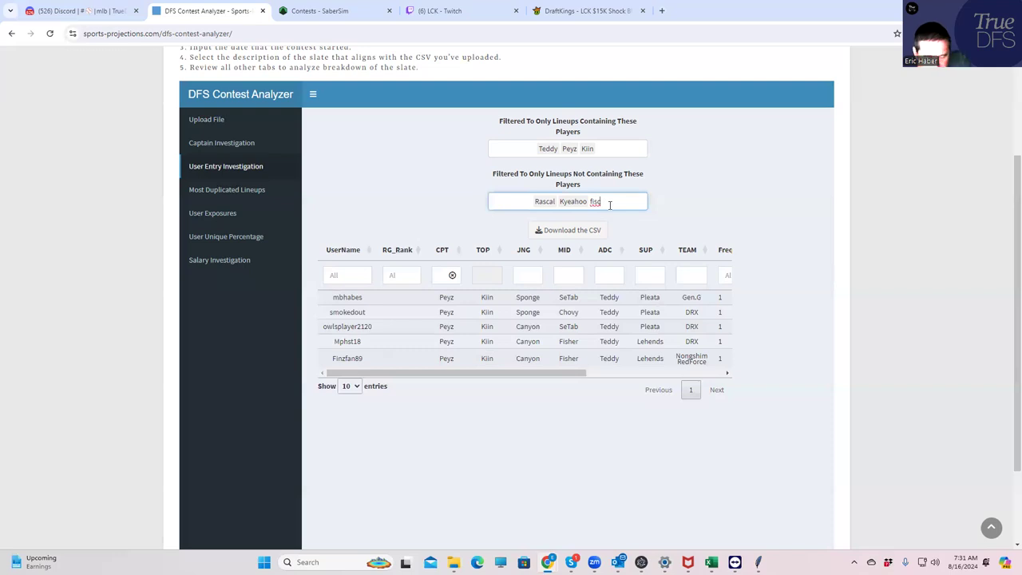
pyautogui.press('BackSpace')
pyautogui.click(585, 225)
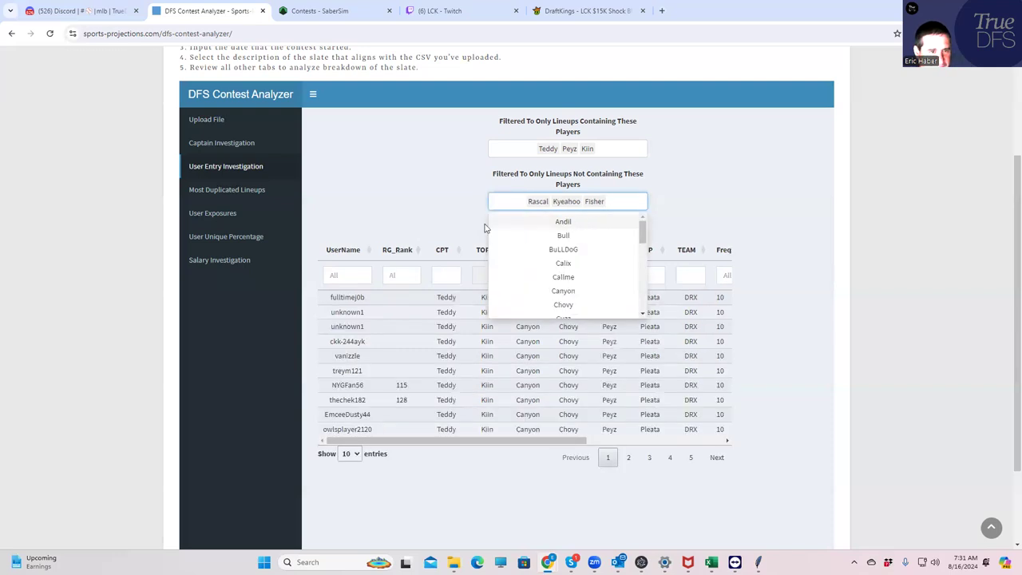
pyautogui.click(463, 223)
pyautogui.click(445, 272)
pyautogui.write('p')
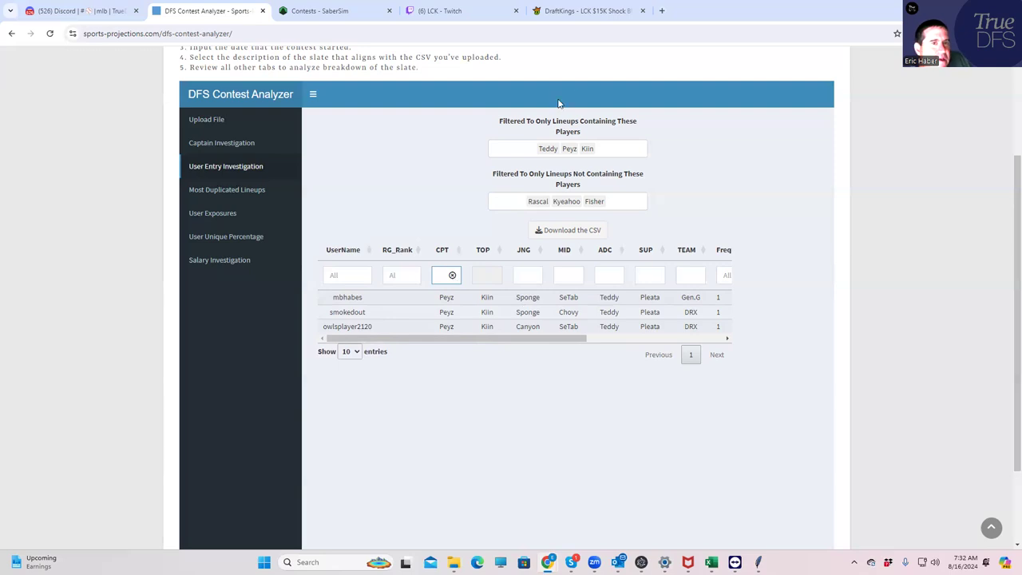
# Go to the top of the DraftKings Gamecenter and view Cuzz's and Andil's player cards.
pyautogui.click(585, 12)
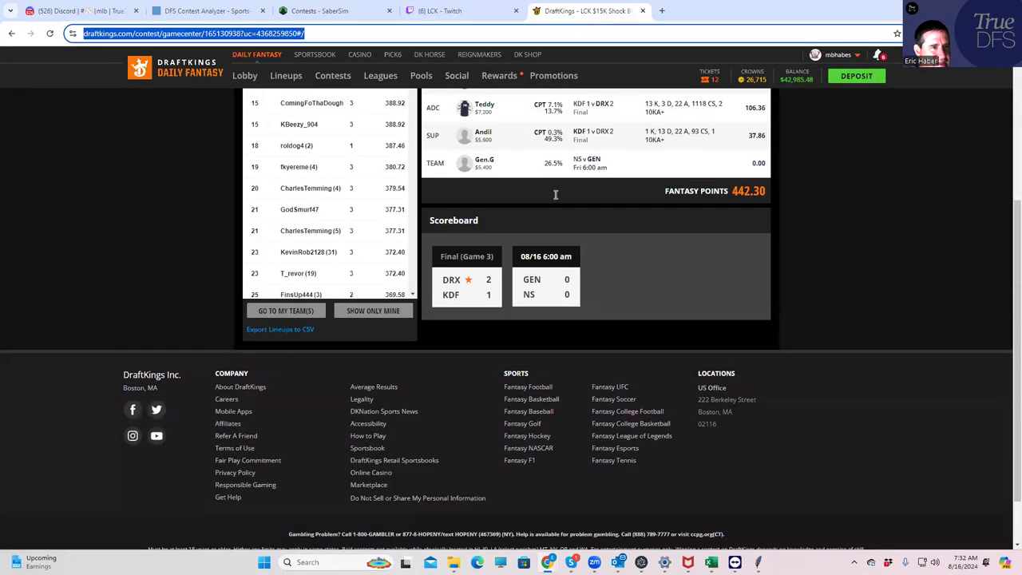
pyautogui.scroll(1, 555, 192)
pyautogui.scroll(1, 559, 200)
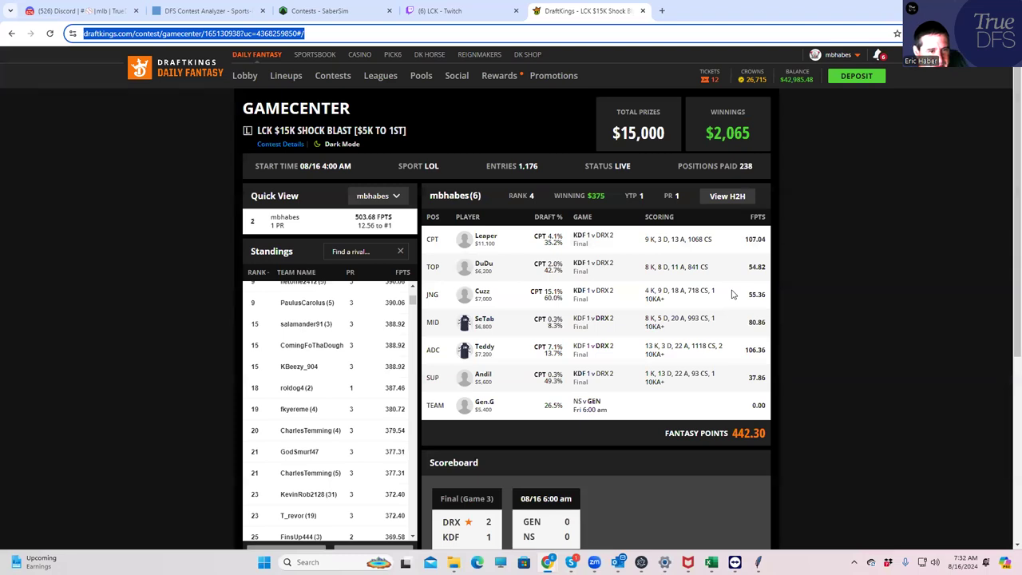
pyautogui.click(484, 294)
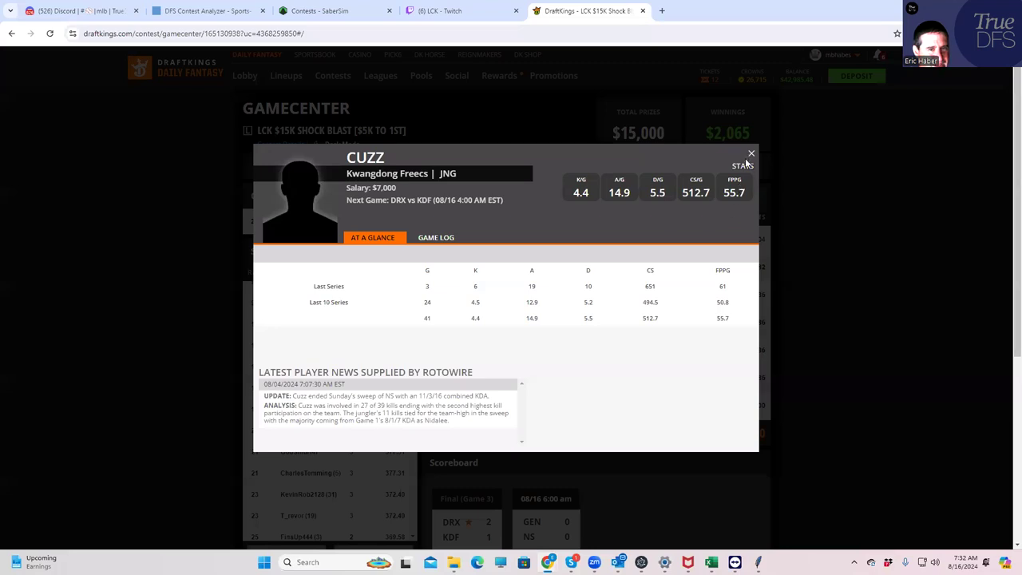
pyautogui.click(751, 153)
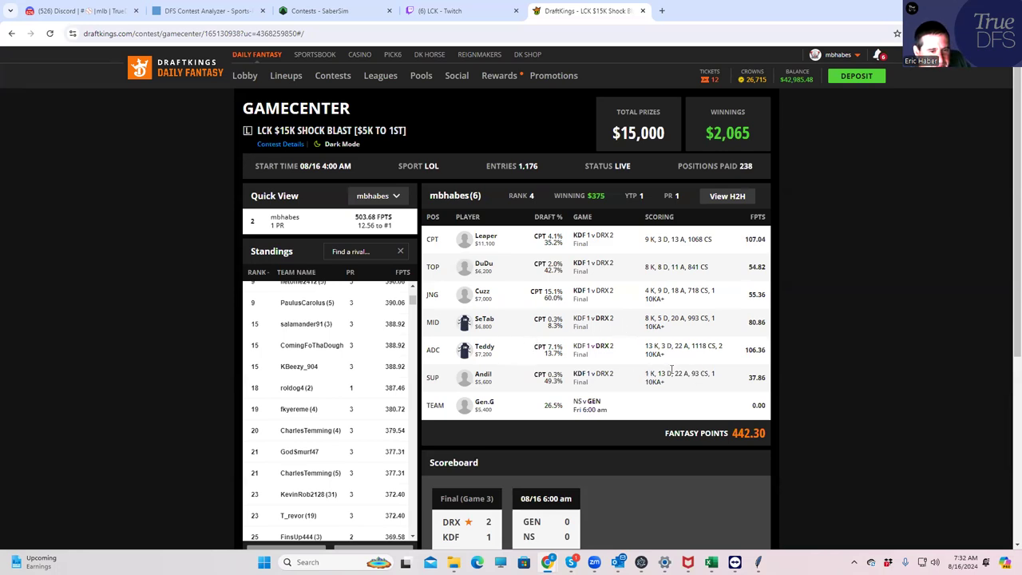
pyautogui.click(485, 376)
# Close Andil's card and load the rank-46 Peyz-captain lineup from the Standings.
pyautogui.click(751, 154)
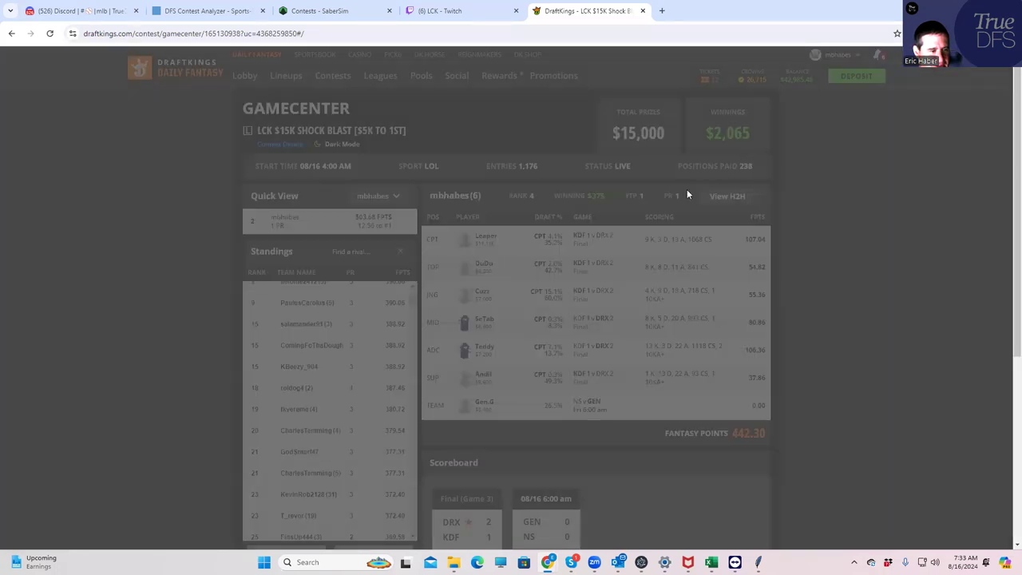
pyautogui.scroll(-5, 354, 433)
pyautogui.click(331, 505)
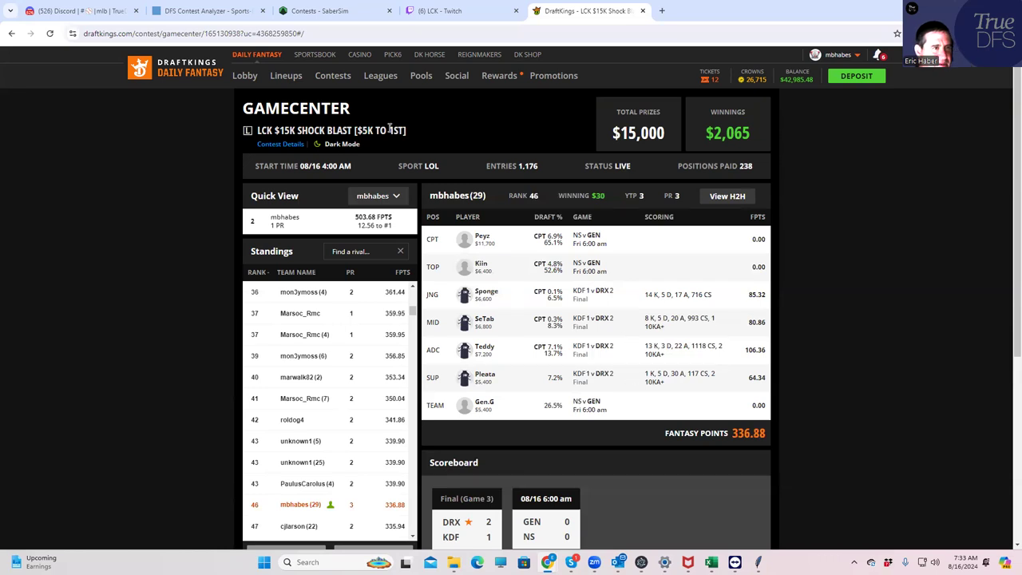
pyautogui.click(206, 11)
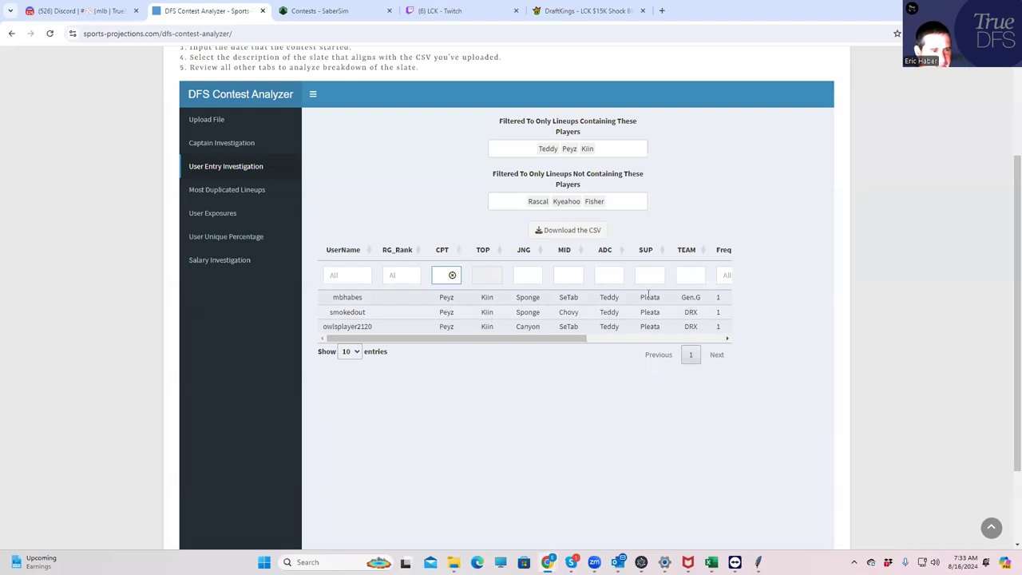
pyautogui.click(563, 13)
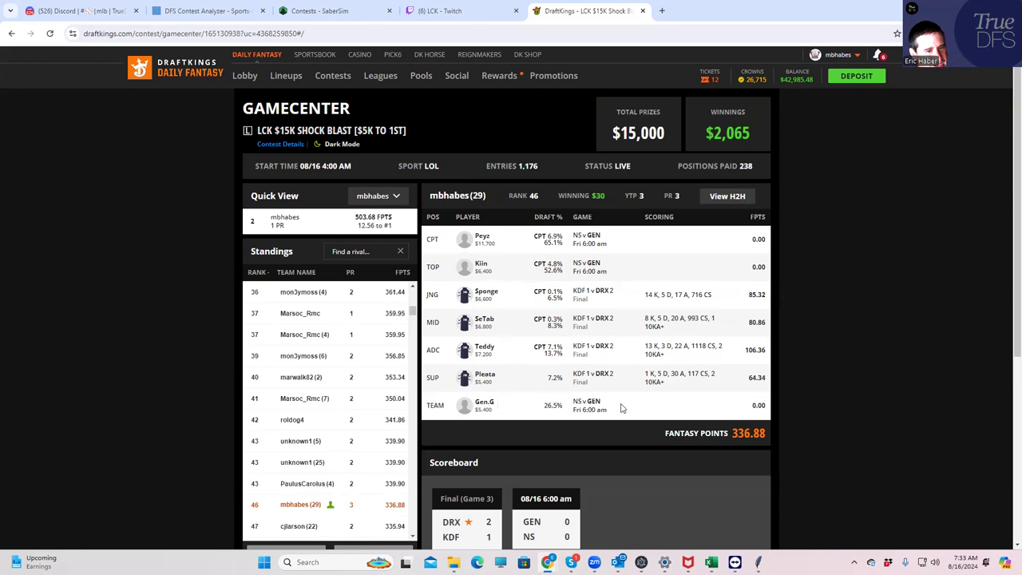
# View the rank-43 rival lineup, return to the rank-46 entry, and briefly check the analyzer.
pyautogui.click(361, 485)
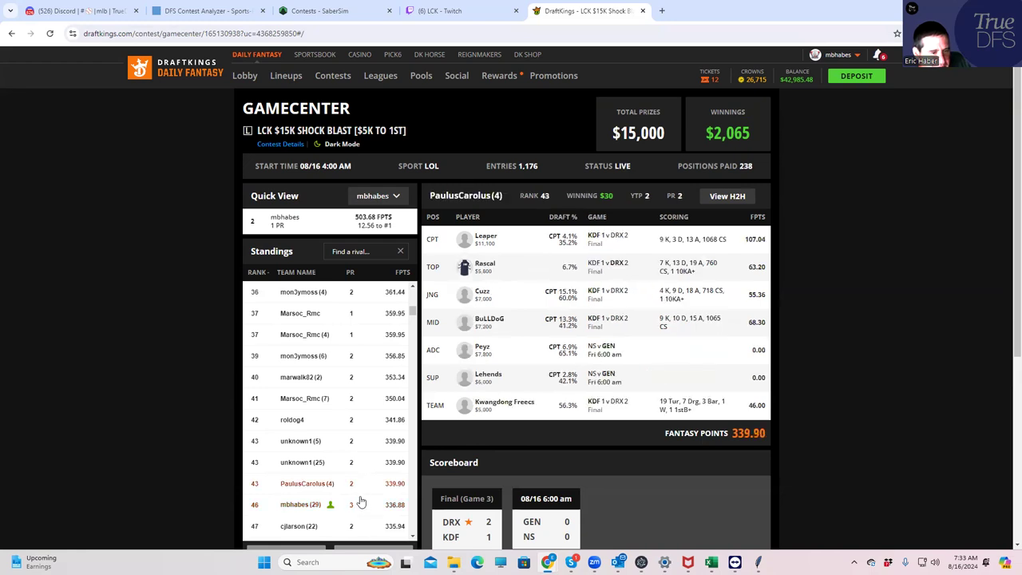
pyautogui.click(360, 505)
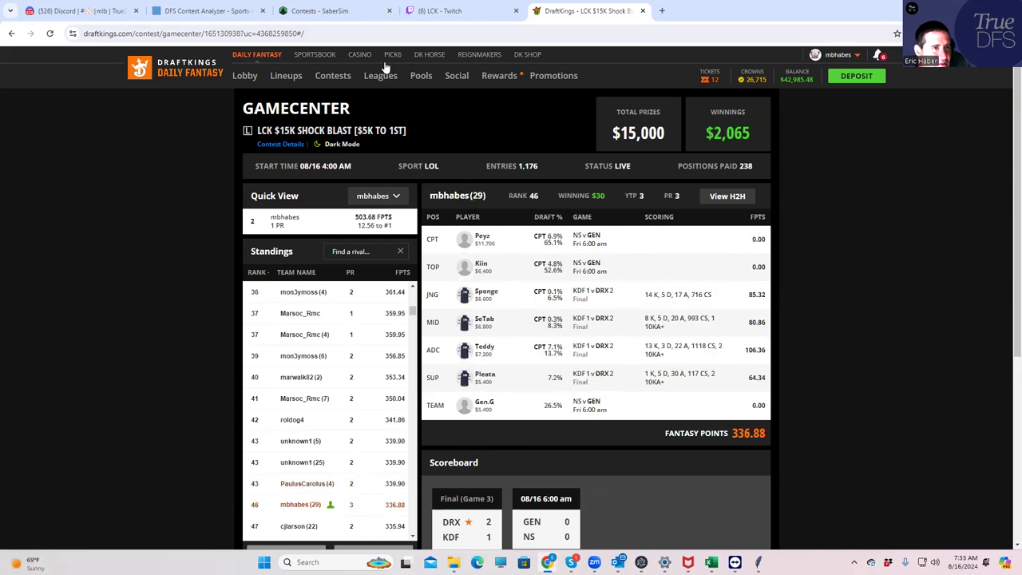
pyautogui.click(207, 11)
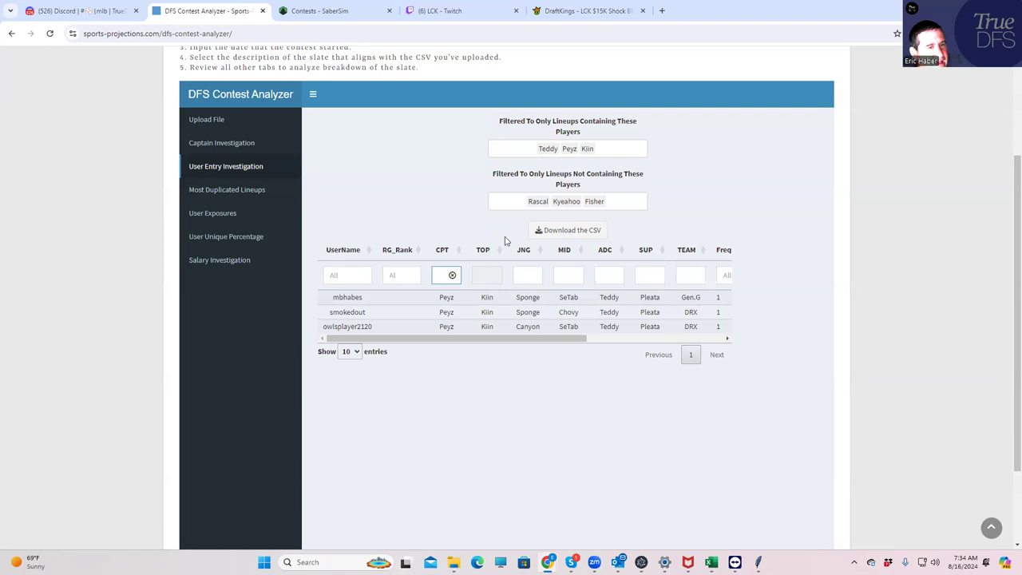
pyautogui.click(587, 11)
# View rival lineups ranked 42, 40, 53 and 56, then go to My Lineups.
pyautogui.click(365, 421)
pyautogui.click(353, 379)
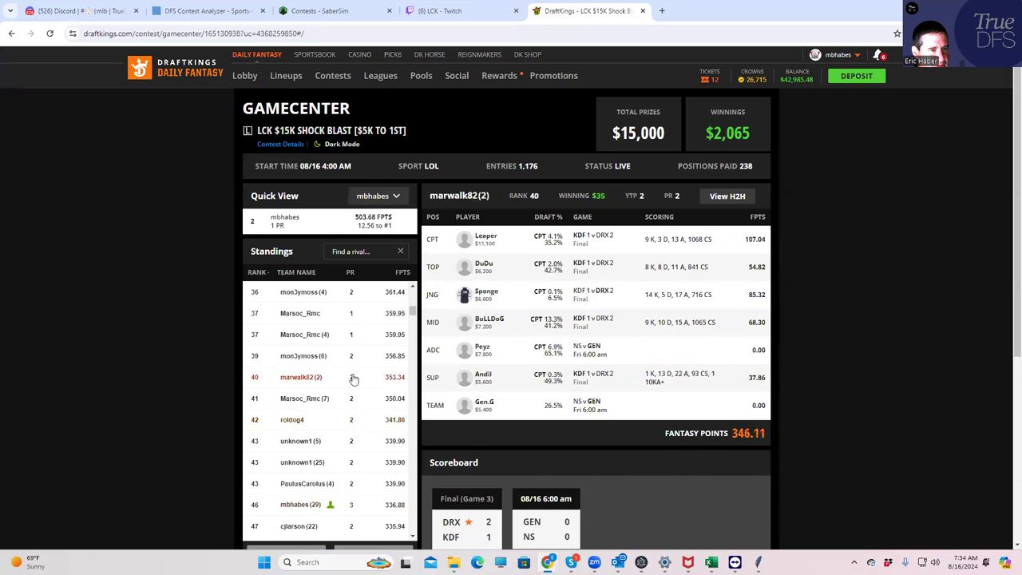
pyautogui.scroll(-5, 354, 475)
pyautogui.click(351, 469)
pyautogui.click(356, 503)
pyautogui.click(295, 75)
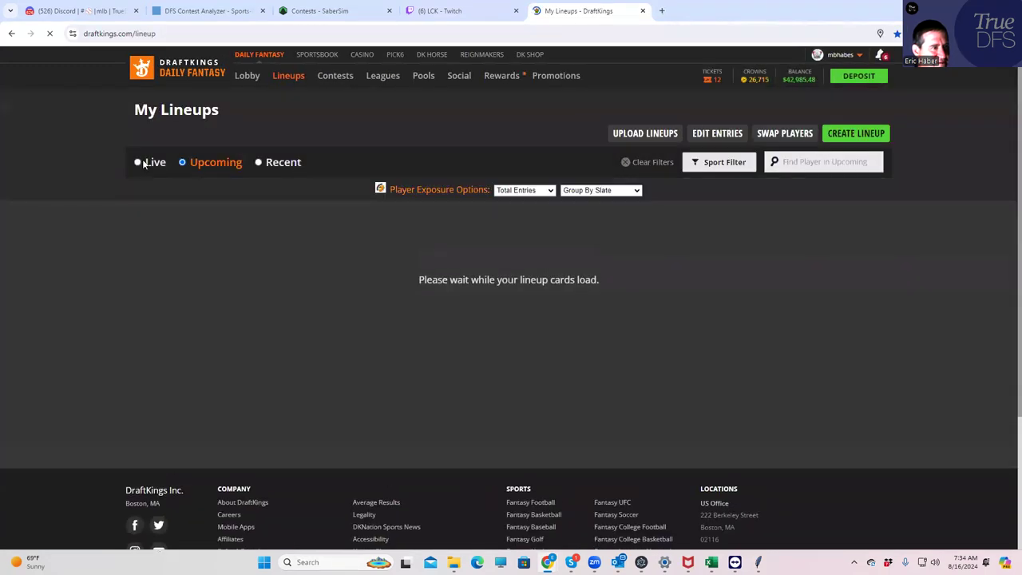
# Show live lineups filtered by player 'ras', then return to the DFS Contest Analyzer.
pyautogui.click(139, 163)
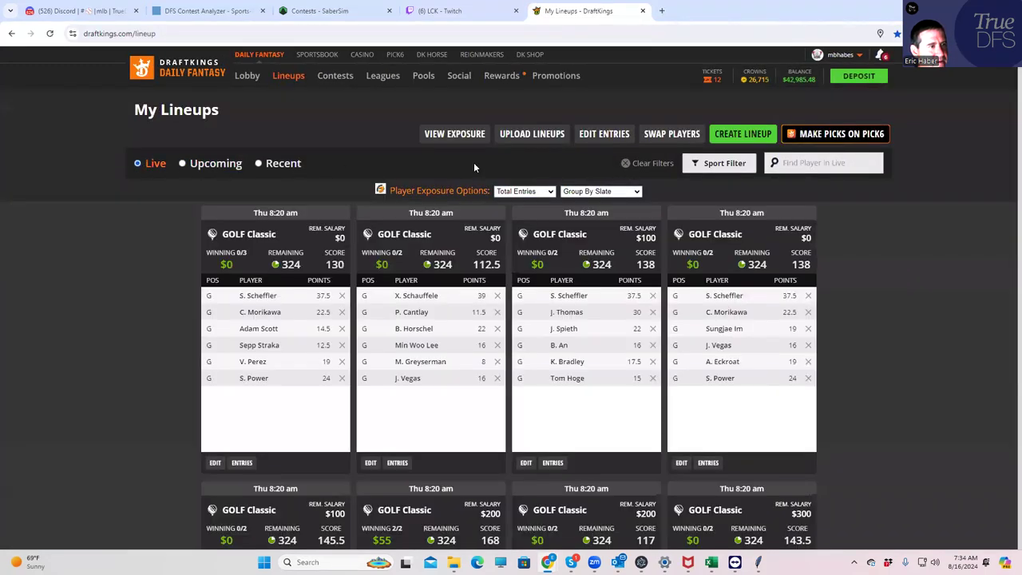
pyautogui.click(811, 162)
pyautogui.write('ras')
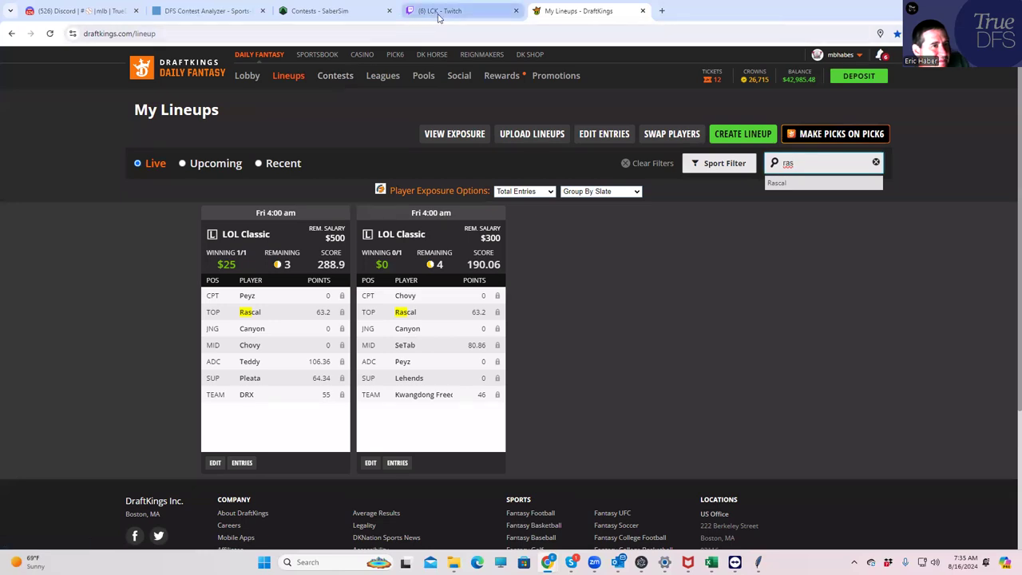
pyautogui.moveTo(438, 16)
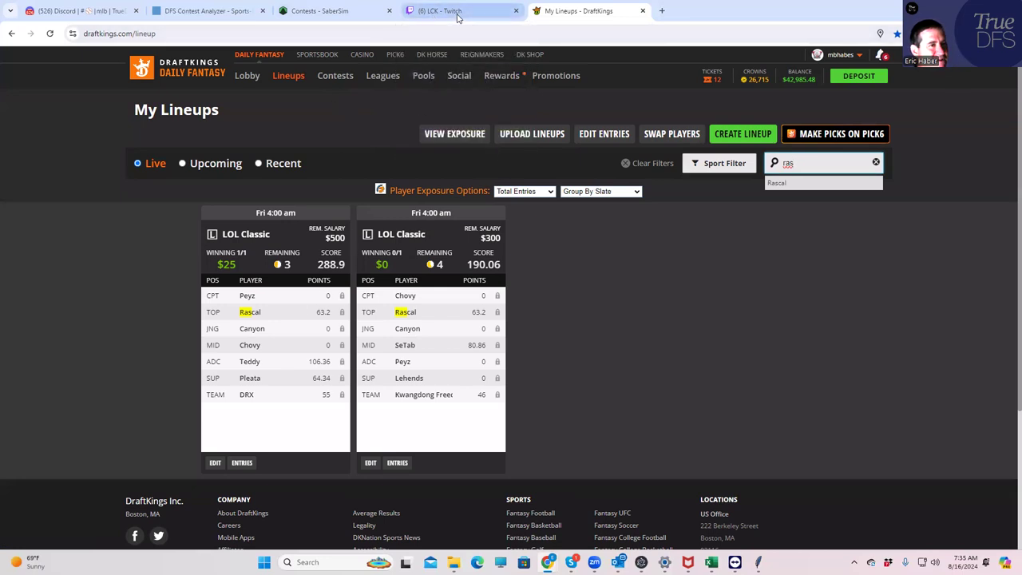
pyautogui.click(209, 11)
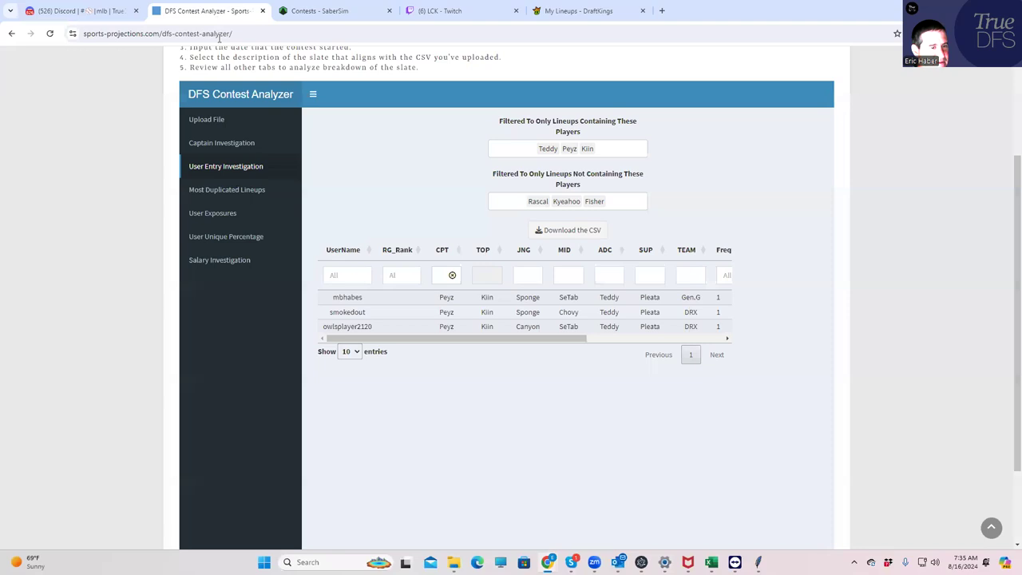
# Clear the Peyz captain filter and require only Teddy, dropping Kiin and Peyz.
pyautogui.click(452, 275)
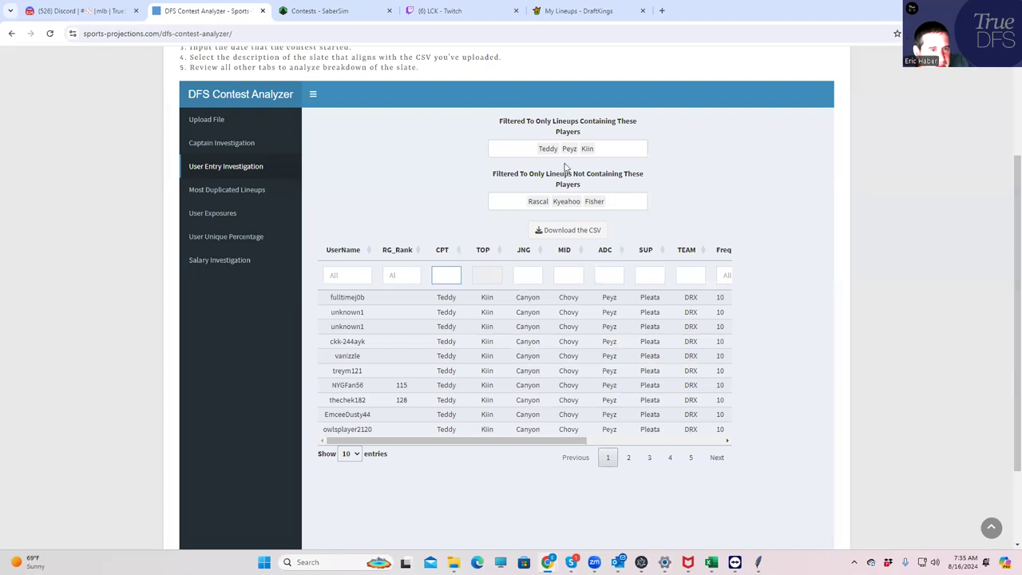
pyautogui.click(601, 149)
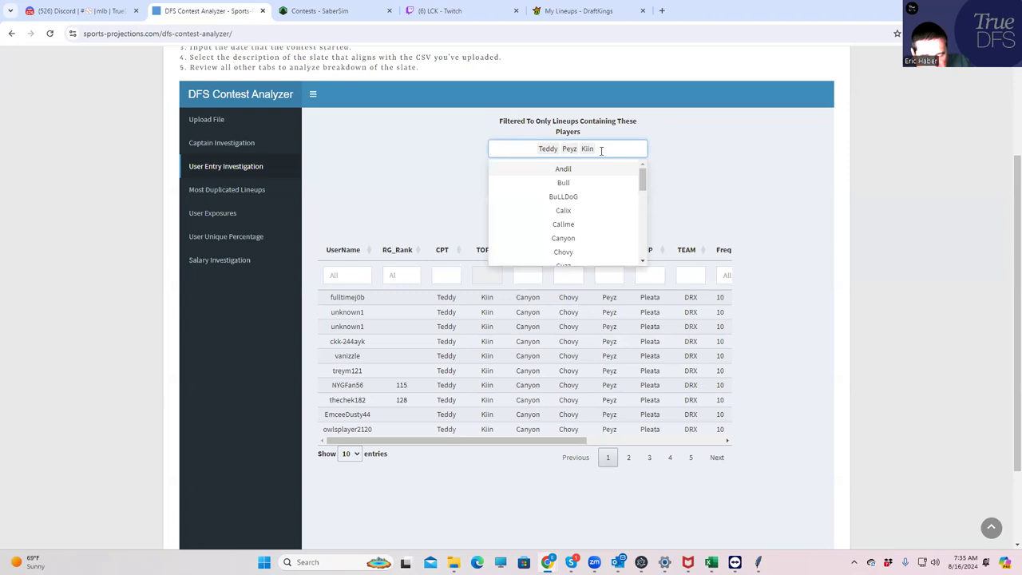
pyautogui.press('BackSpace')
pyautogui.press('BackSpace')
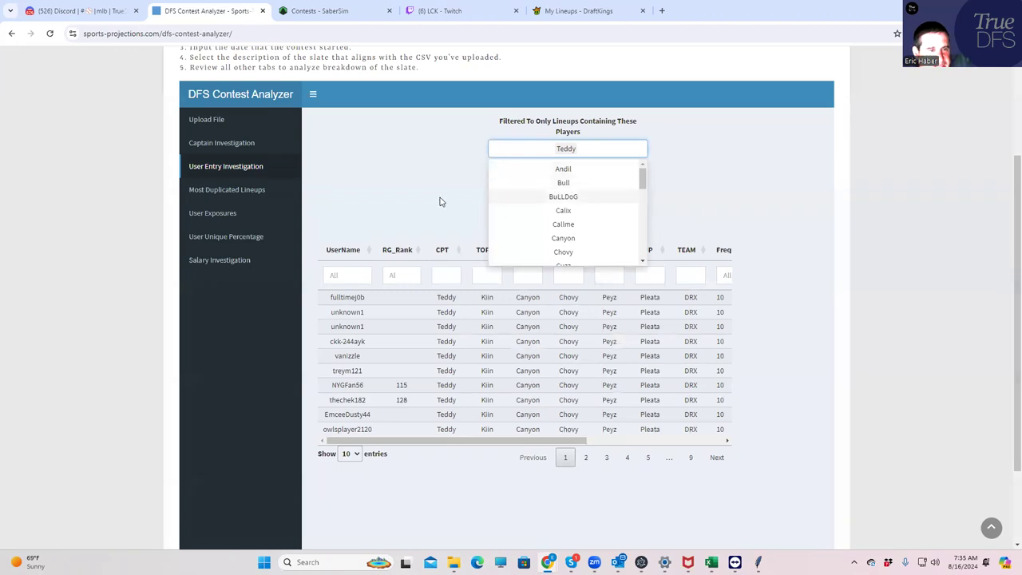
pyautogui.click(440, 202)
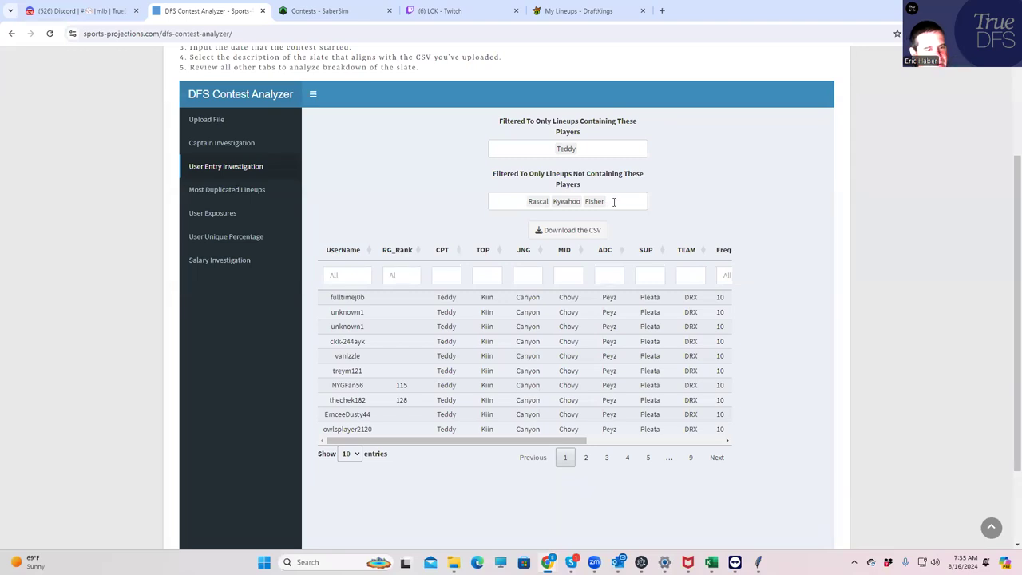
# Remove Fisher, Kyeahoo and Rascal from the exclusions, then exclude Bull and BuLLDoG.
pyautogui.click(615, 201)
pyautogui.press('BackSpace')
pyautogui.press('BackSpace')
pyautogui.press('BackSpace')
pyautogui.click(401, 210)
pyautogui.click(572, 203)
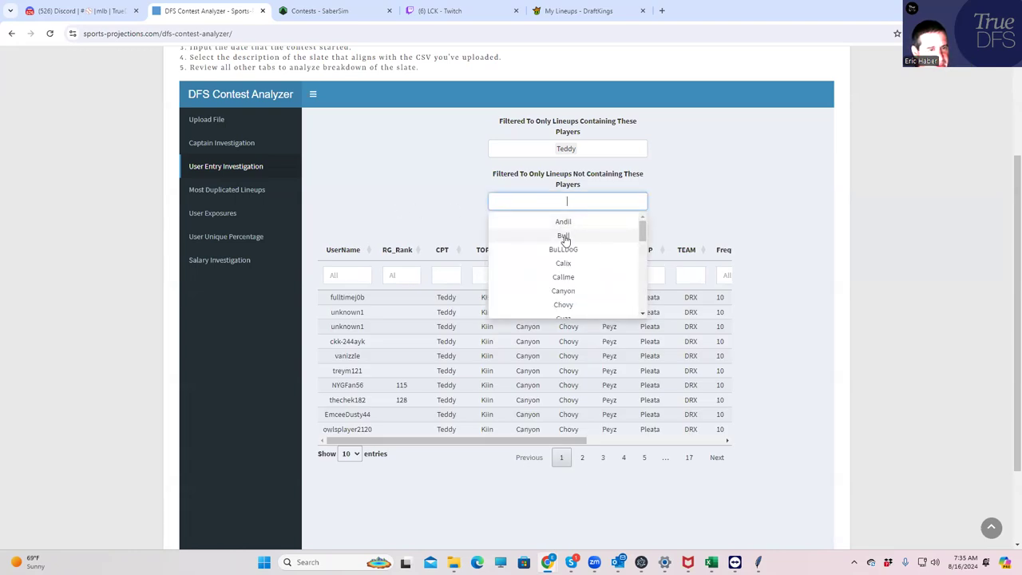
pyautogui.click(563, 237)
pyautogui.click(567, 240)
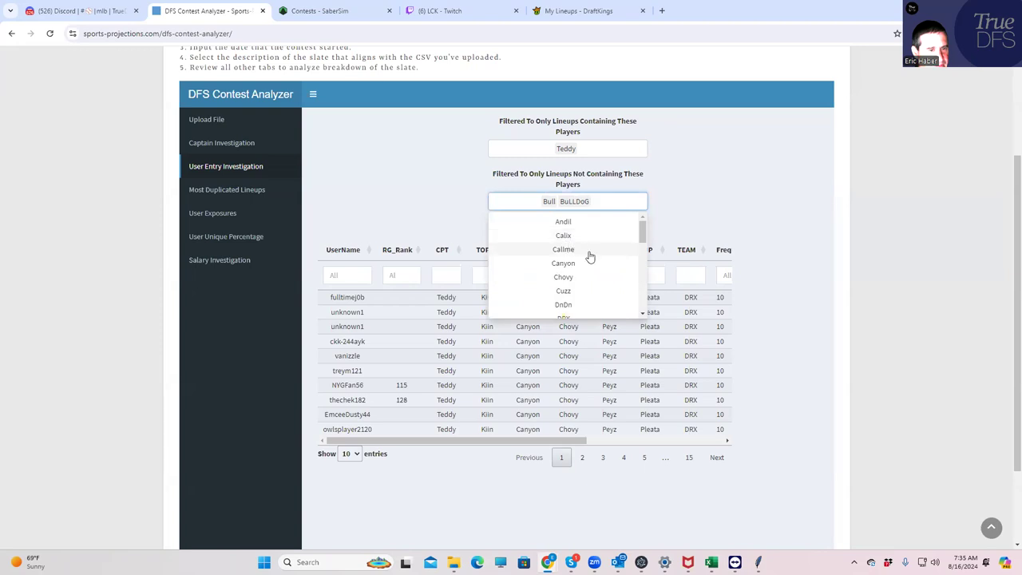
# Also exclude Frog, Fisher, DnDn, Cuzz, Calix and Callme.
pyautogui.scroll(-2, 576, 286)
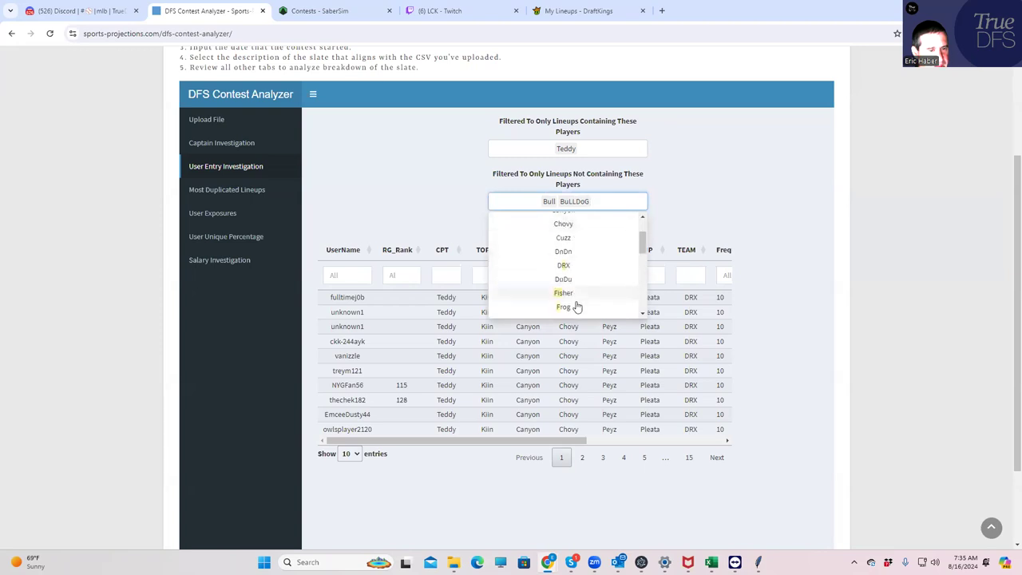
pyautogui.click(572, 308)
pyautogui.click(567, 295)
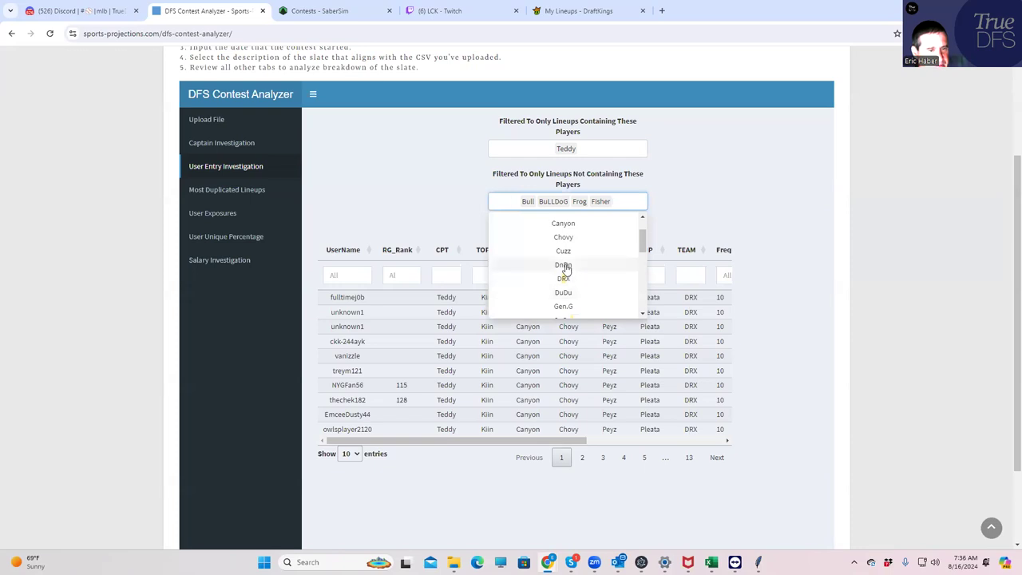
pyautogui.click(564, 266)
pyautogui.click(566, 288)
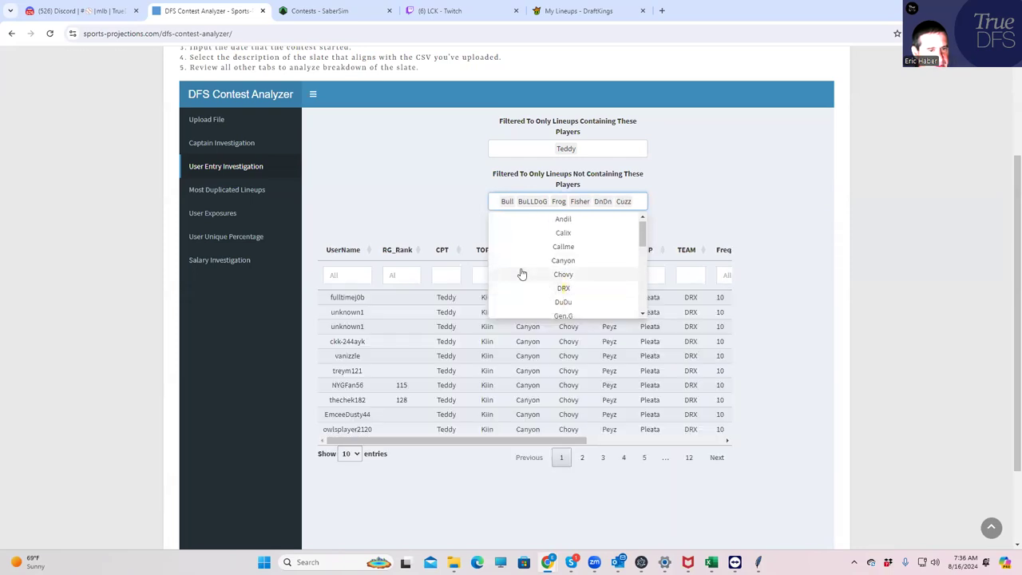
pyautogui.click(565, 233)
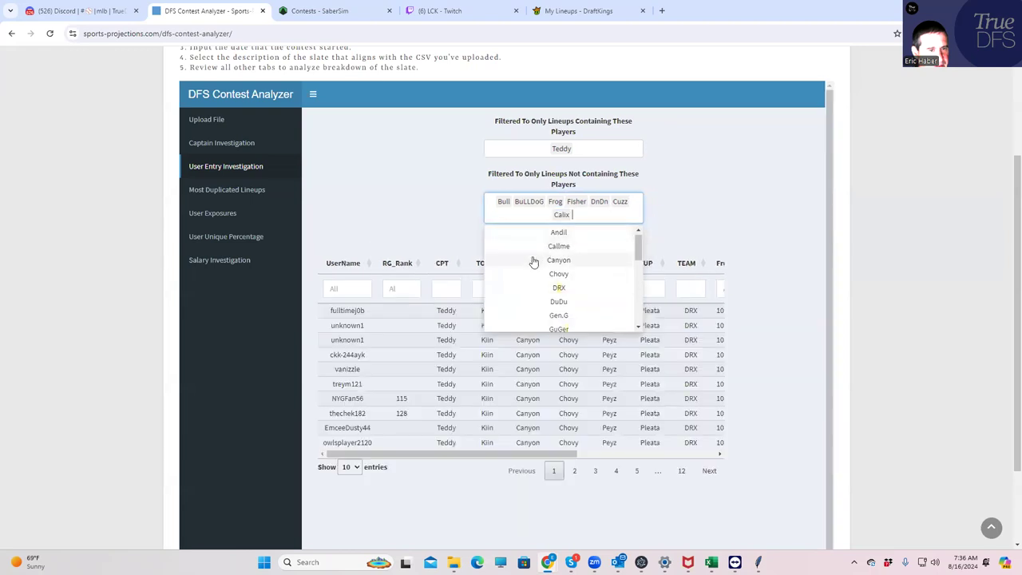
pyautogui.click(563, 247)
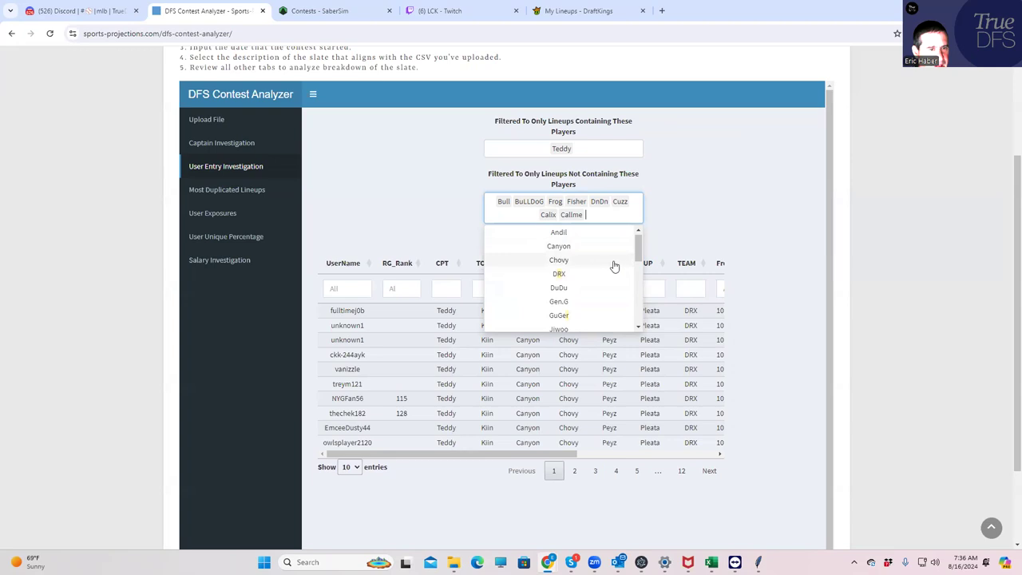
# Exclude GuGer, Sylvie and vital as well, completing the exclusion list.
pyautogui.scroll(-1, 606, 284)
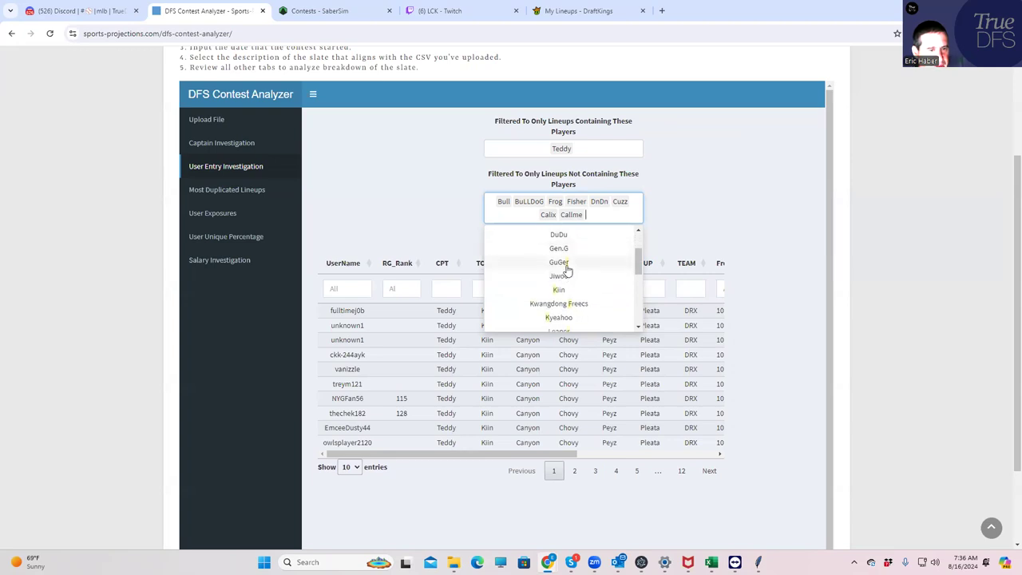
pyautogui.click(567, 268)
pyautogui.scroll(-5, 632, 259)
pyautogui.click(560, 296)
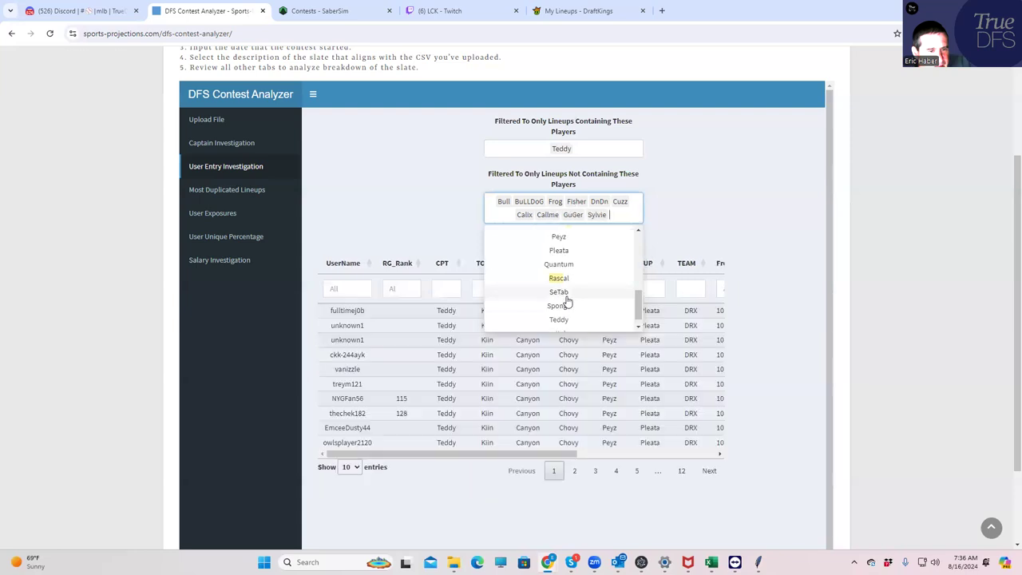
pyautogui.click(560, 322)
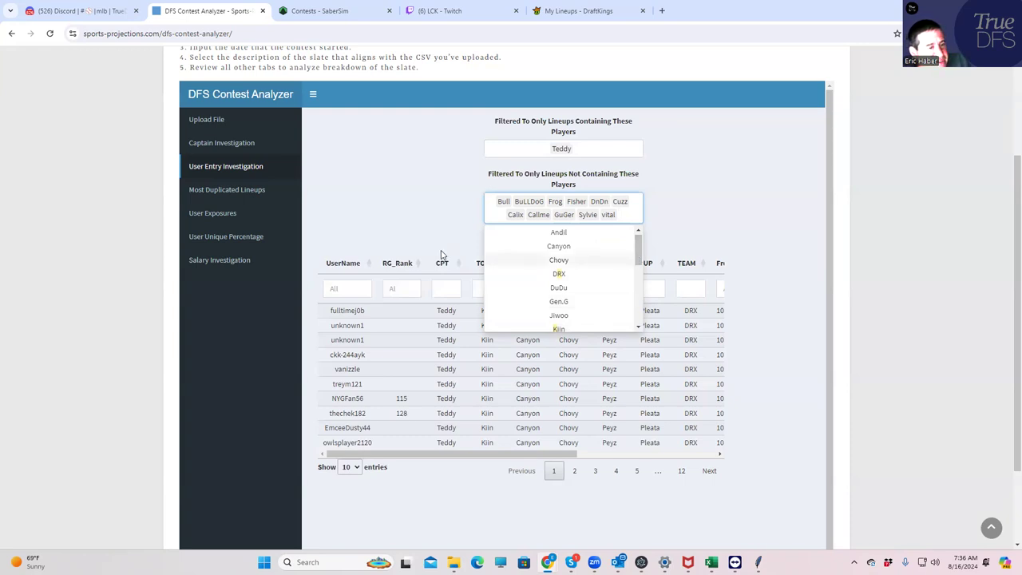
pyautogui.click(379, 236)
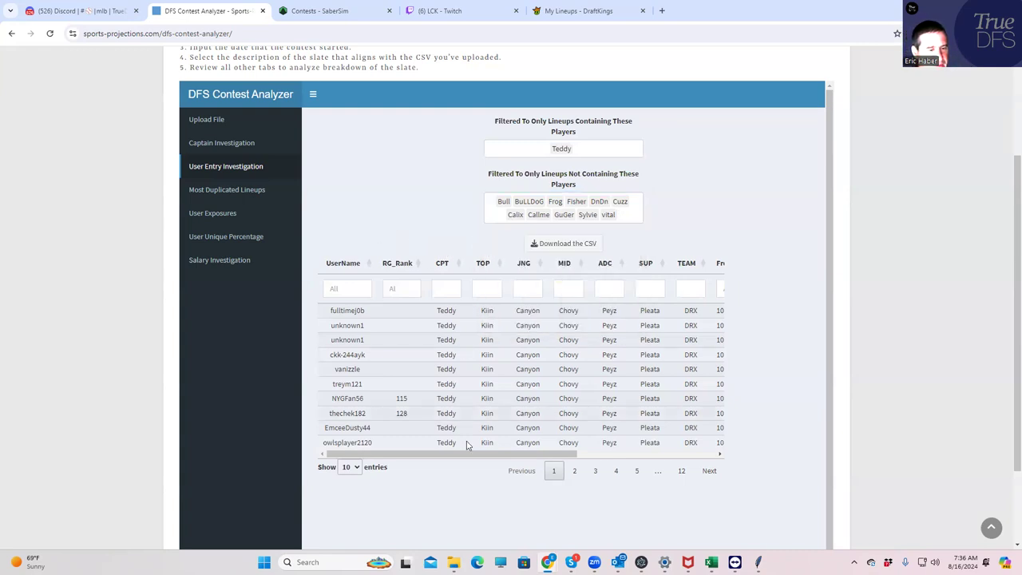
# Filter the lineups table to frequency 1 and go to the last page, 4.
pyautogui.click(478, 448)
pyautogui.moveTo(539, 454); pyautogui.dragTo(711, 452)
pyautogui.click(515, 289)
pyautogui.write('1')
pyautogui.click(517, 322)
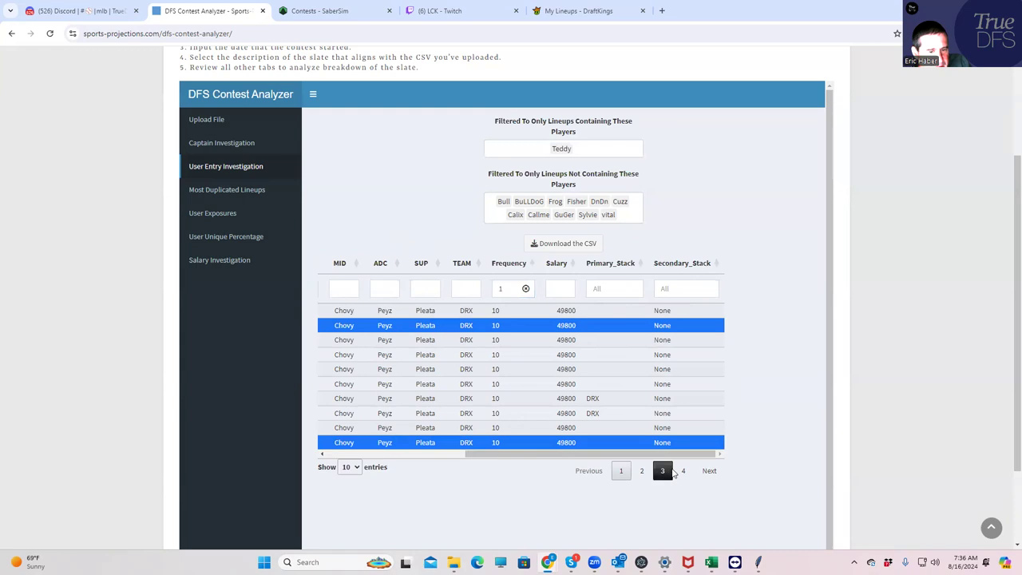
pyautogui.click(682, 470)
pyautogui.moveTo(619, 433); pyautogui.dragTo(404, 447)
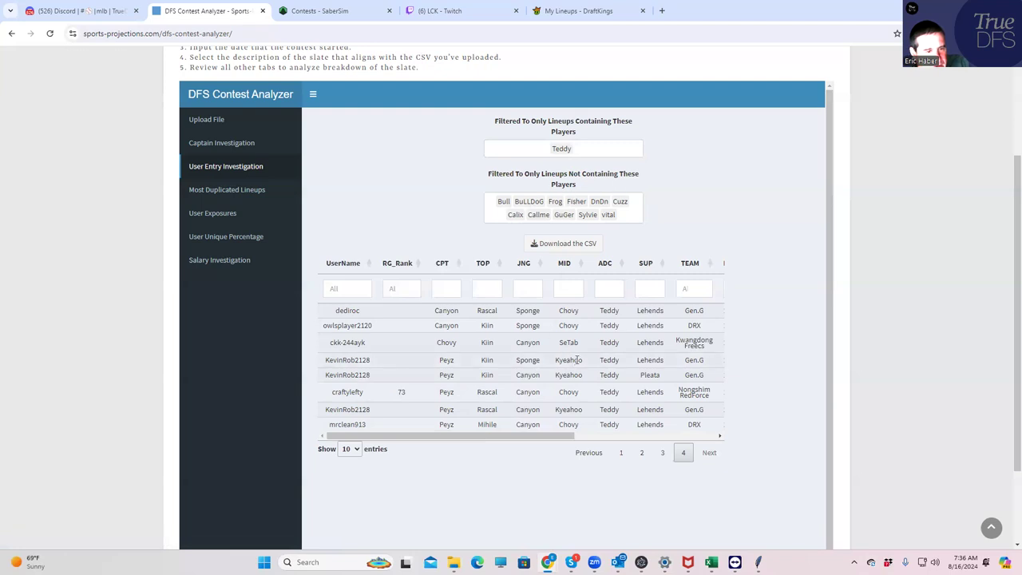
# On the DraftKings My Lineups page, clear the player search box.
pyautogui.click(559, 11)
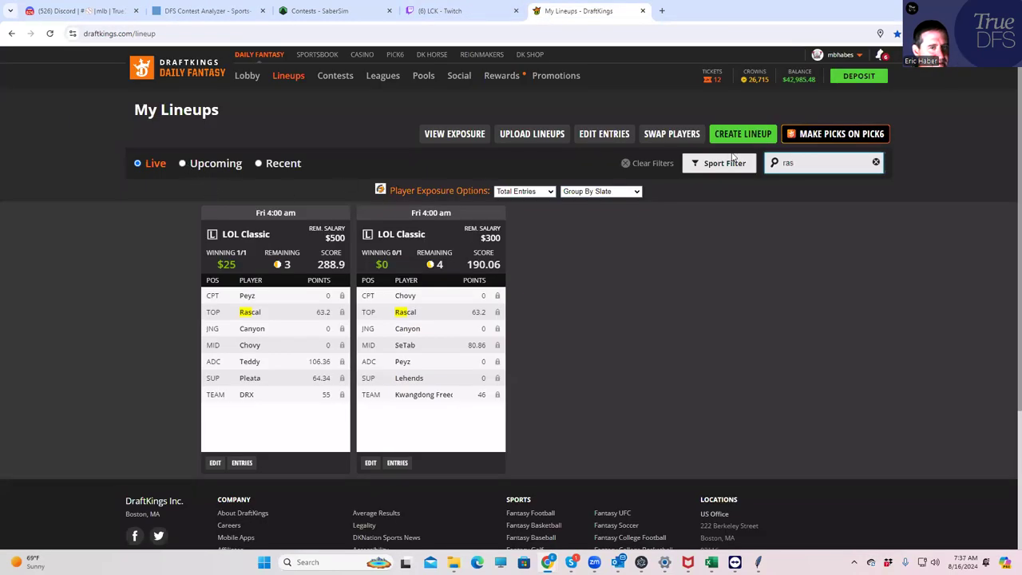
pyautogui.moveTo(799, 163); pyautogui.dragTo(734, 174)
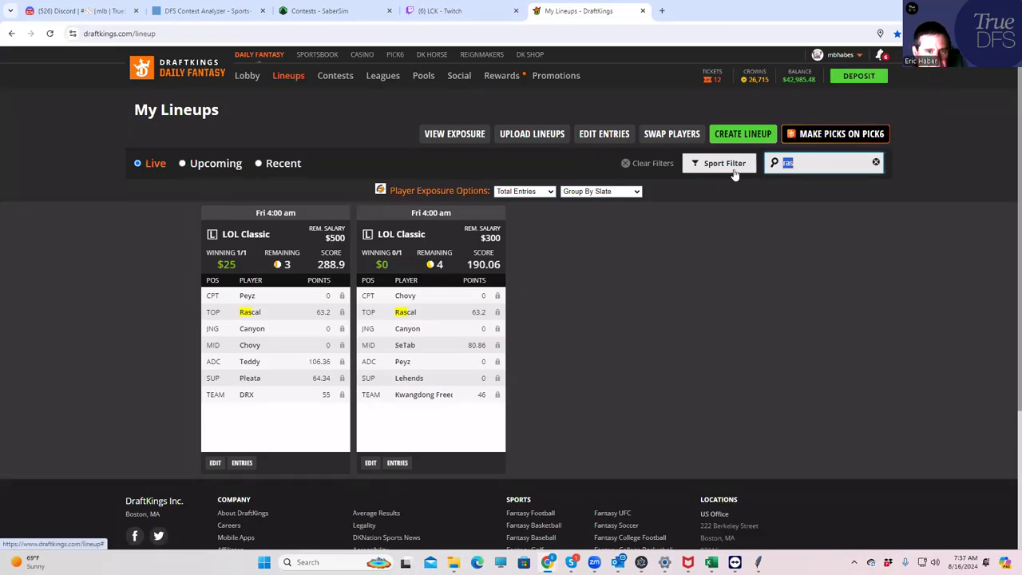
pyautogui.write('ke')
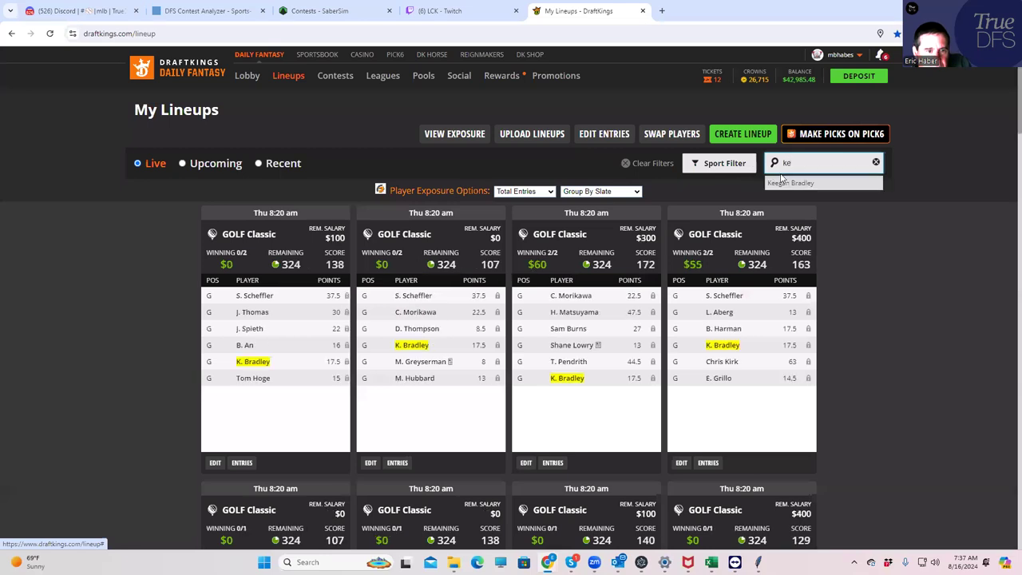
pyautogui.moveTo(791, 163); pyautogui.dragTo(728, 174)
pyautogui.write('ky')
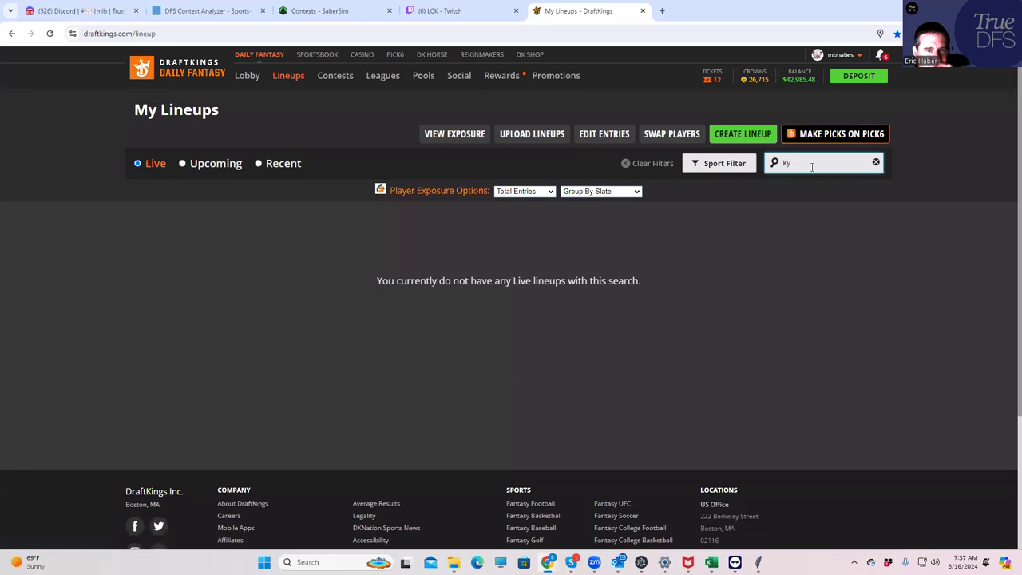
pyautogui.moveTo(799, 163); pyautogui.dragTo(756, 171)
pyautogui.press('BackSpace')
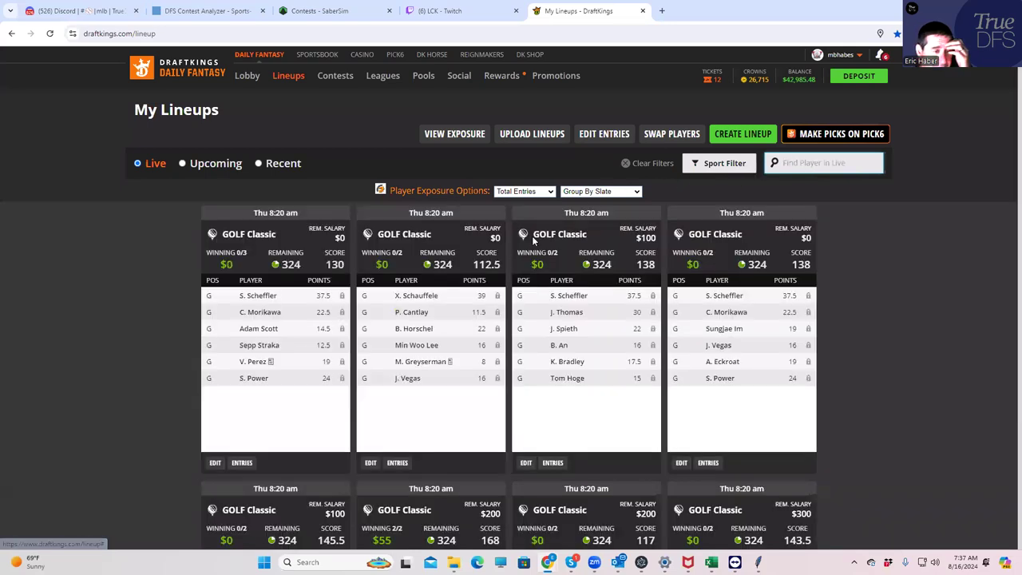
# Sort contests by highest entry fee and open the LCK $4.8K Triumphant Warrior Gamecenter.
pyautogui.click(347, 75)
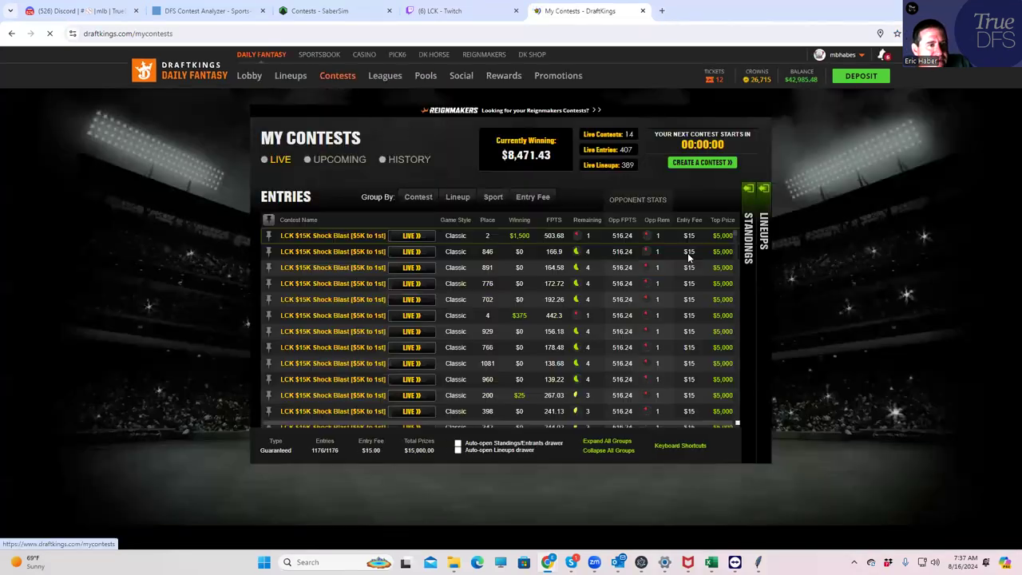
pyautogui.click(684, 226)
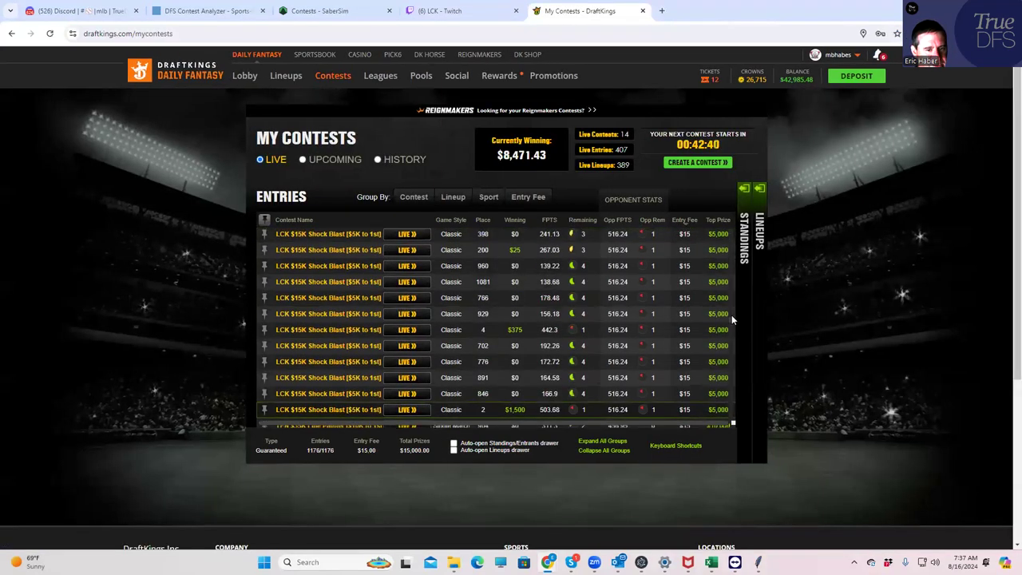
pyautogui.click(687, 221)
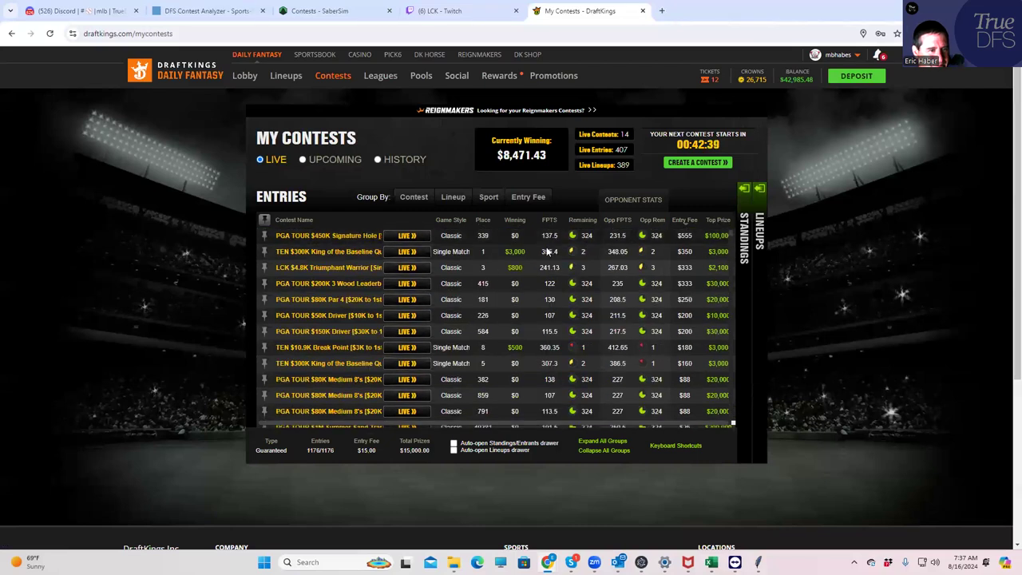
pyautogui.click(404, 269)
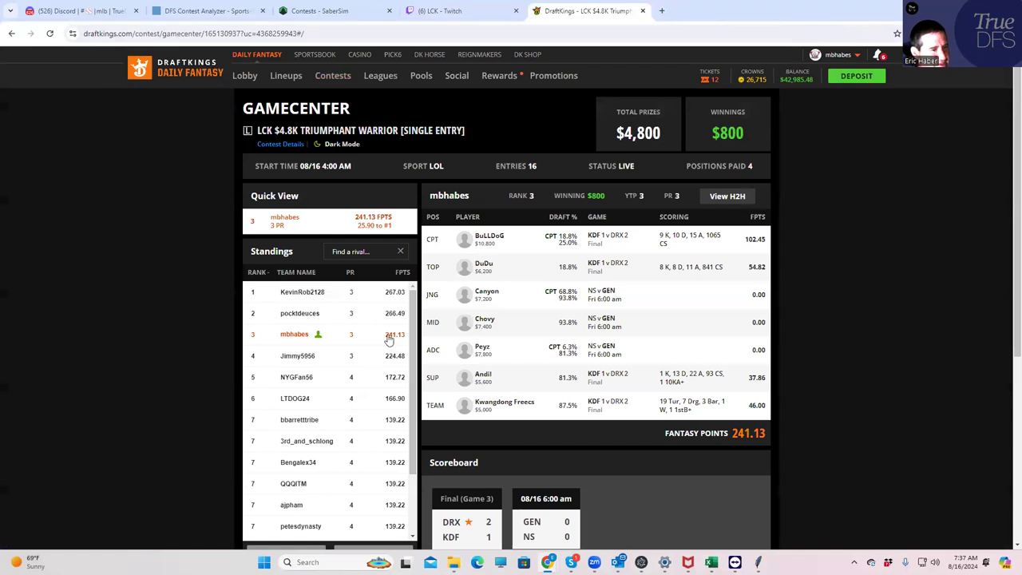
pyautogui.click(353, 383)
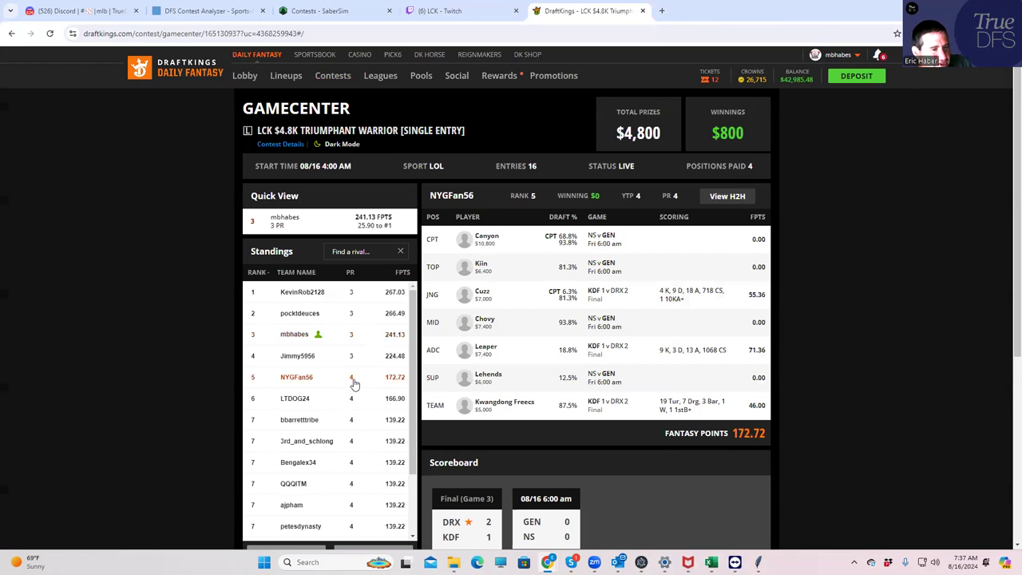
pyautogui.click(356, 339)
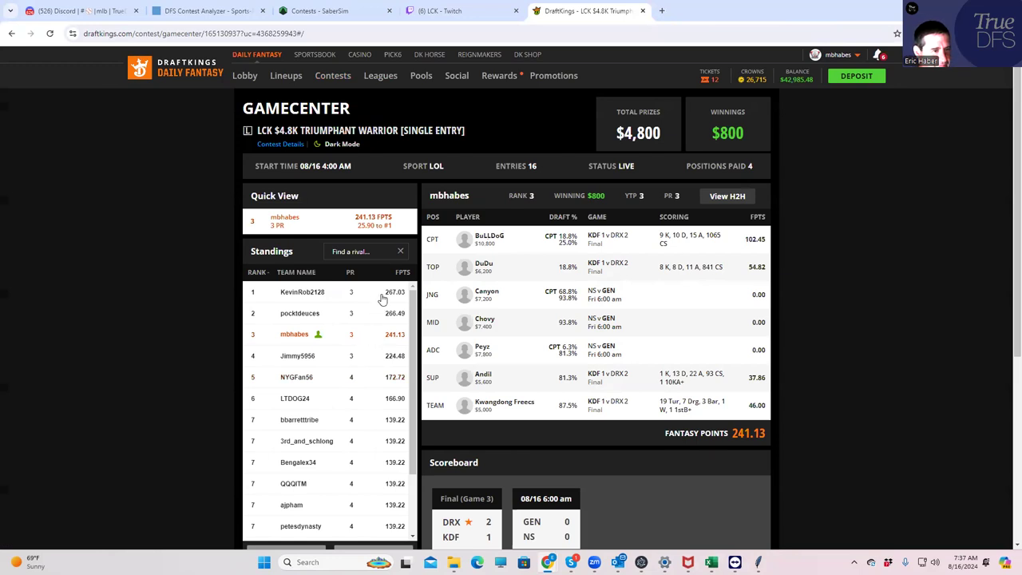
pyautogui.click(383, 298)
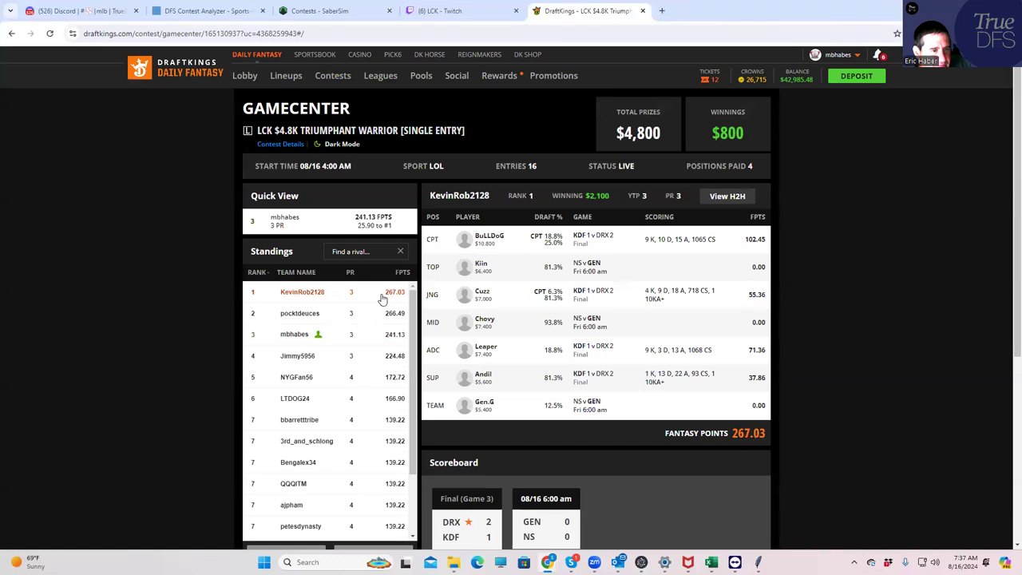
pyautogui.click(374, 335)
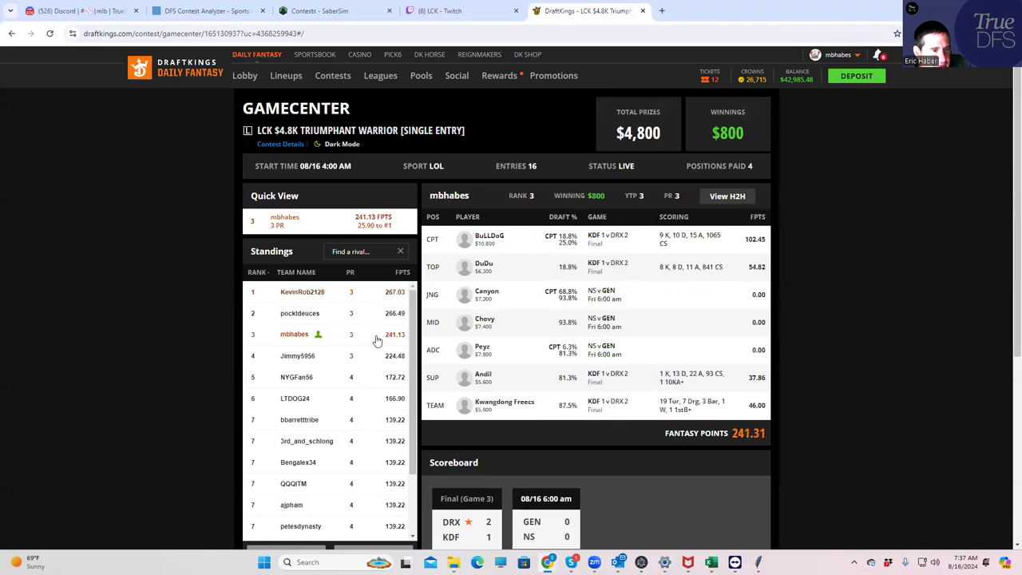
pyautogui.click(372, 297)
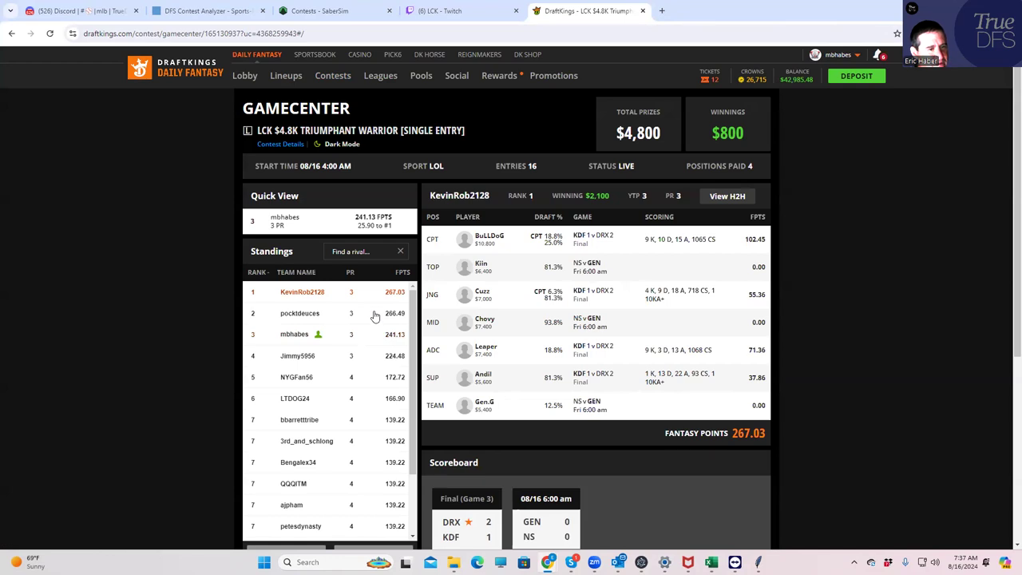
pyautogui.click(375, 315)
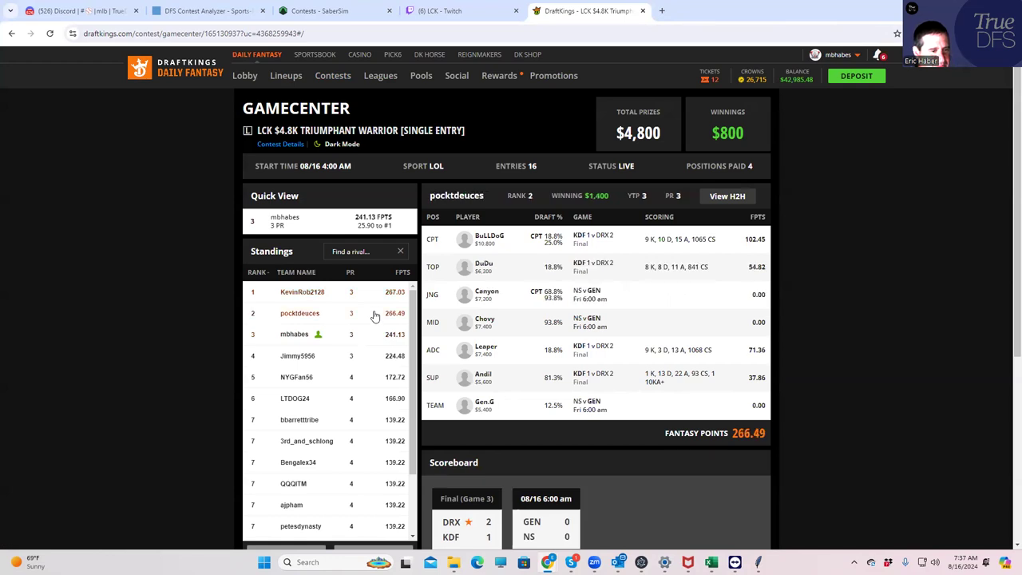
pyautogui.click(376, 340)
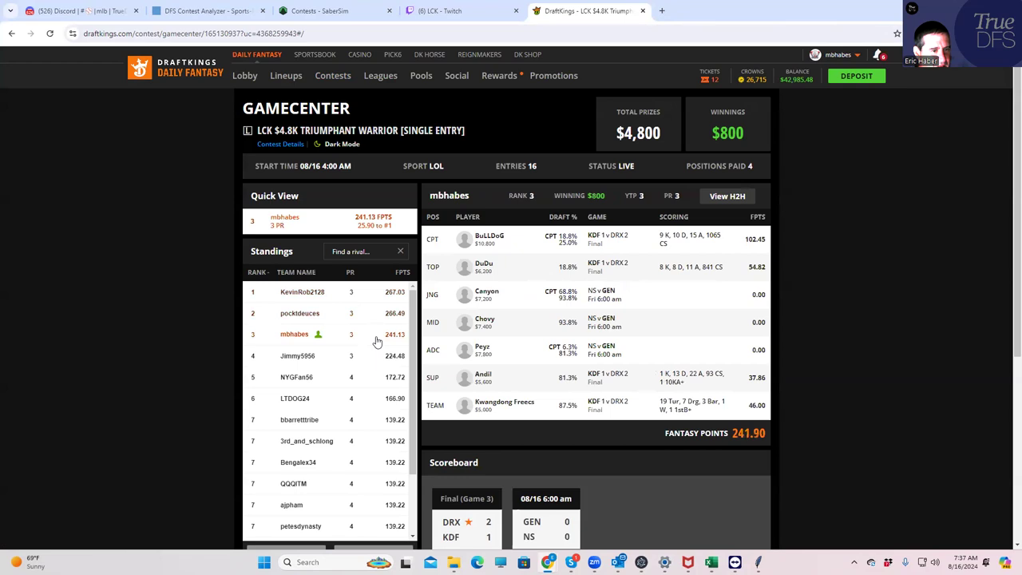
pyautogui.click(369, 359)
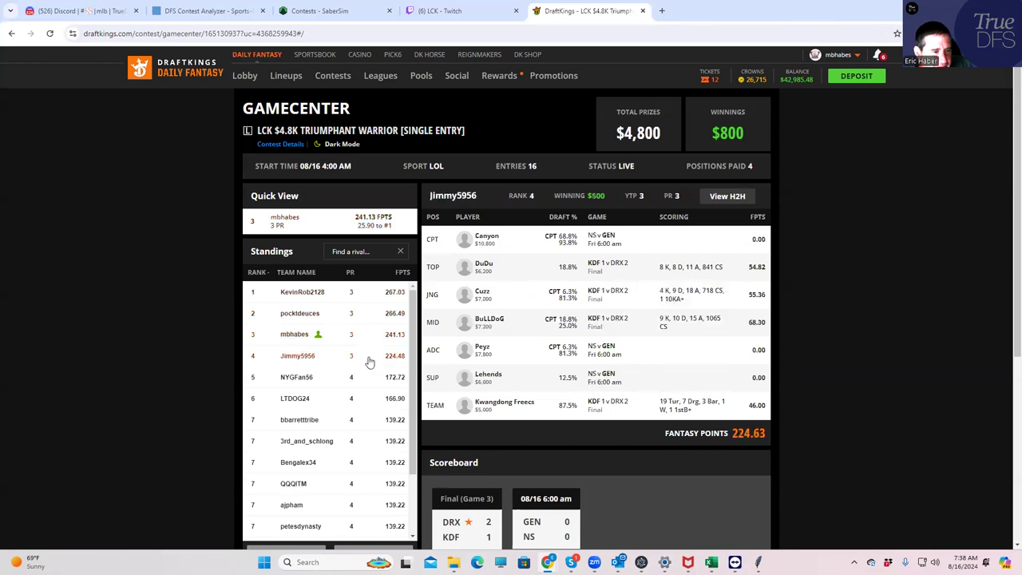
pyautogui.click(359, 380)
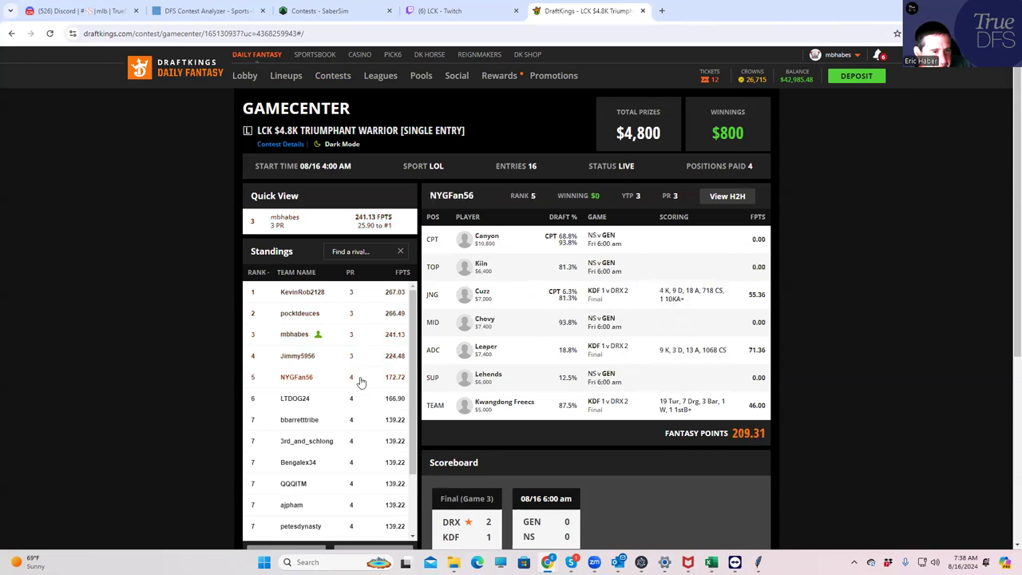
pyautogui.click(357, 399)
pyautogui.click(347, 422)
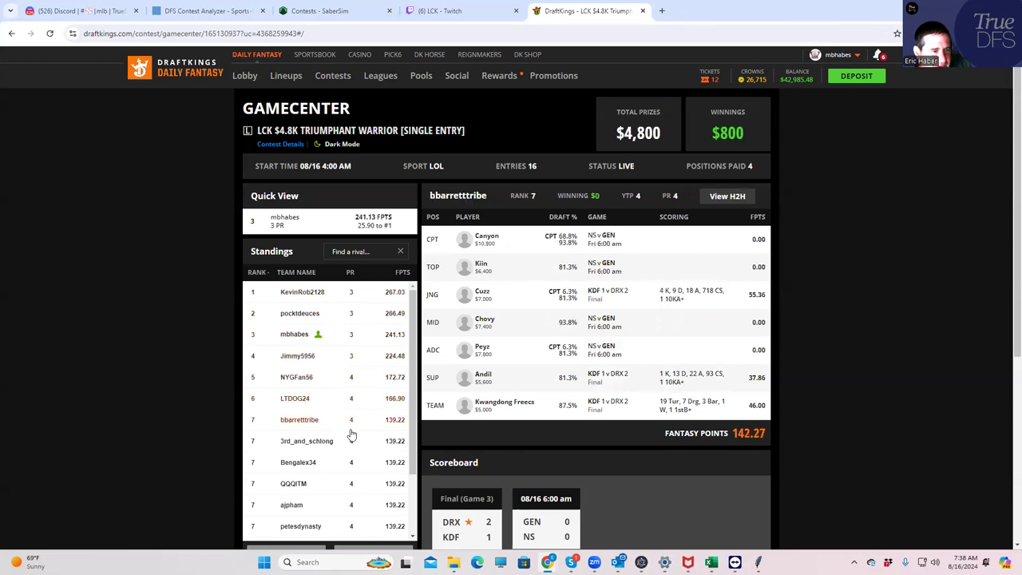
pyautogui.click(348, 439)
pyautogui.click(349, 468)
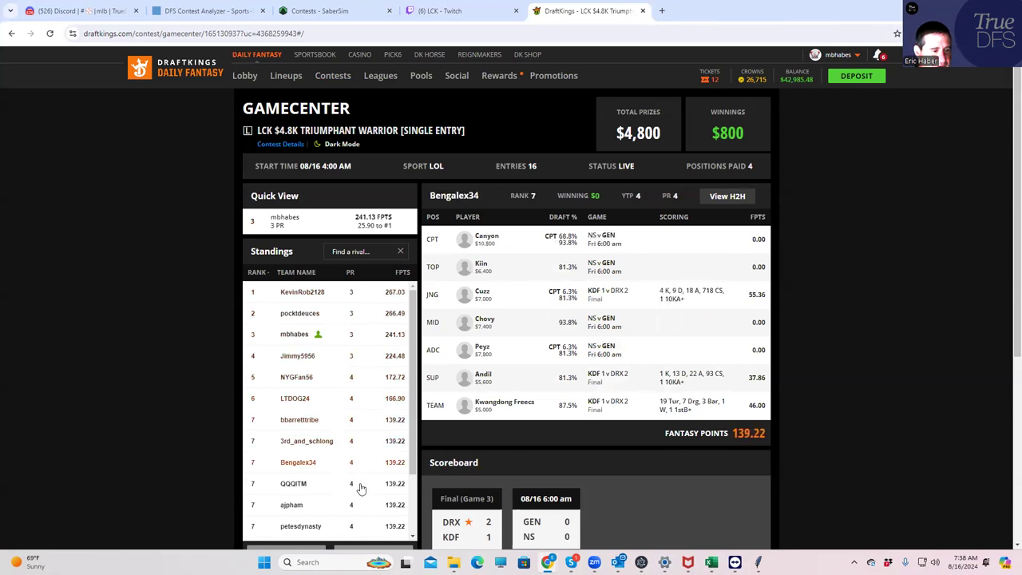
pyautogui.click(359, 487)
pyautogui.click(353, 512)
pyautogui.click(353, 527)
pyautogui.click(348, 340)
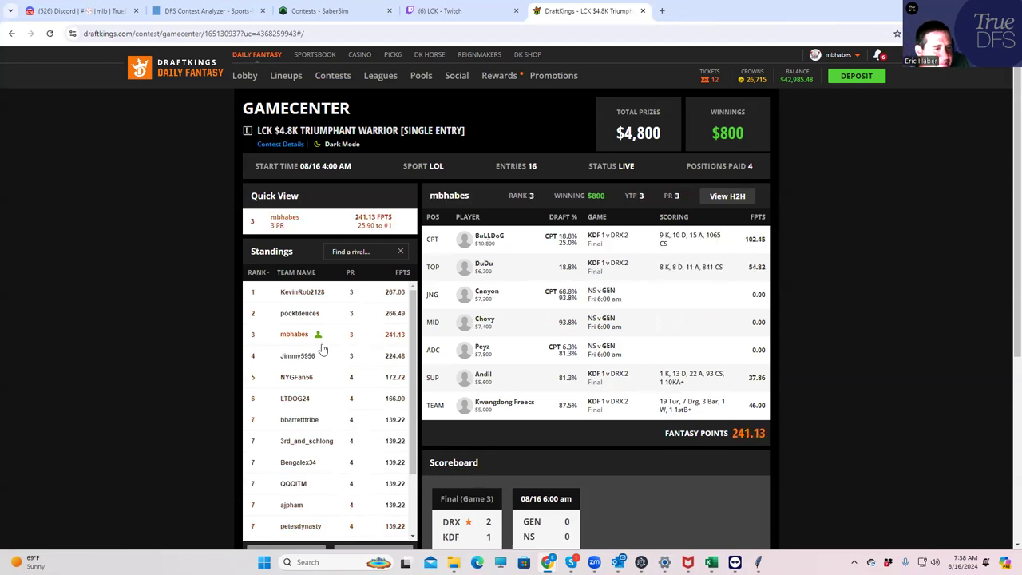
pyautogui.click(396, 381)
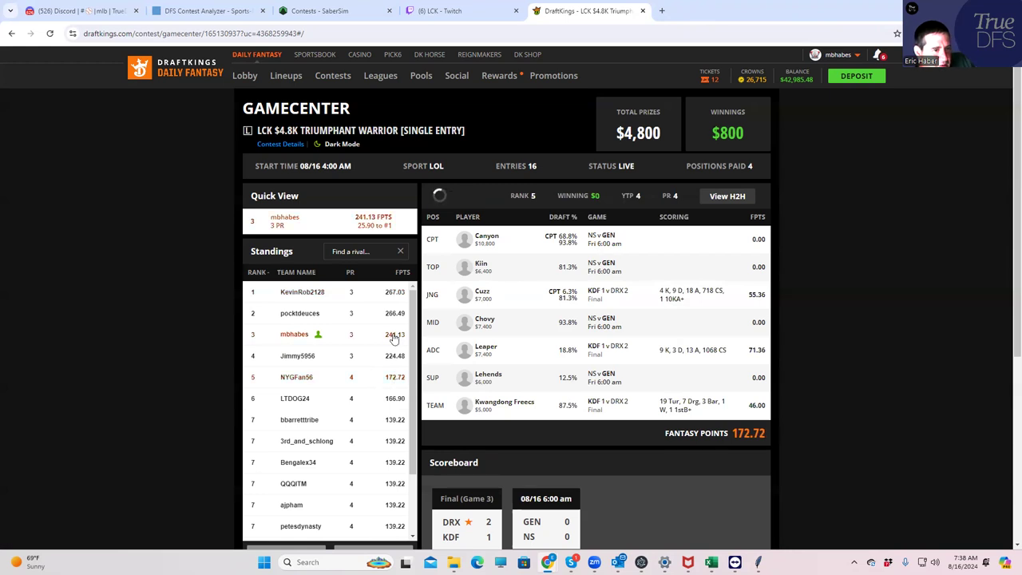
pyautogui.click(393, 338)
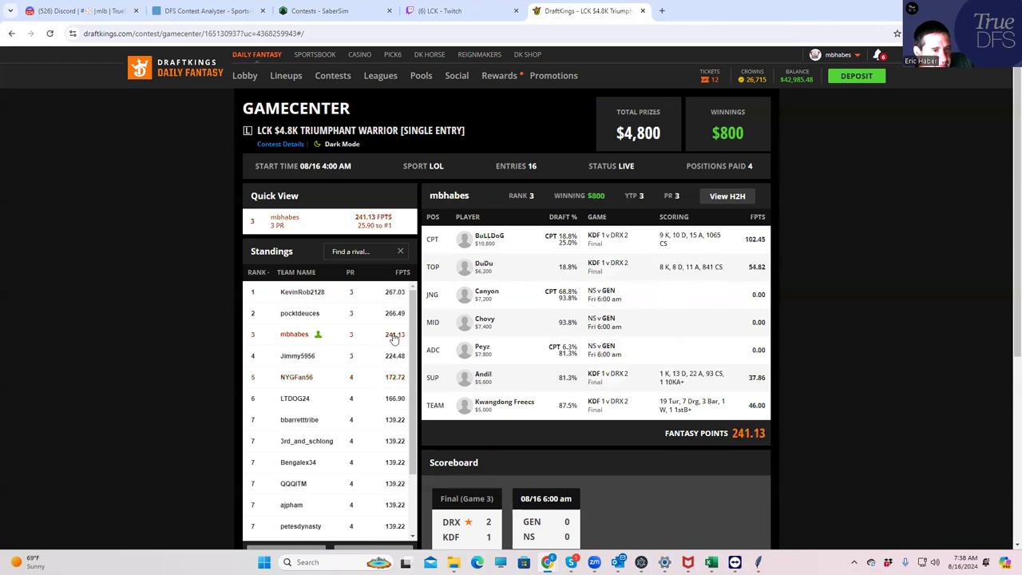
pyautogui.click(396, 381)
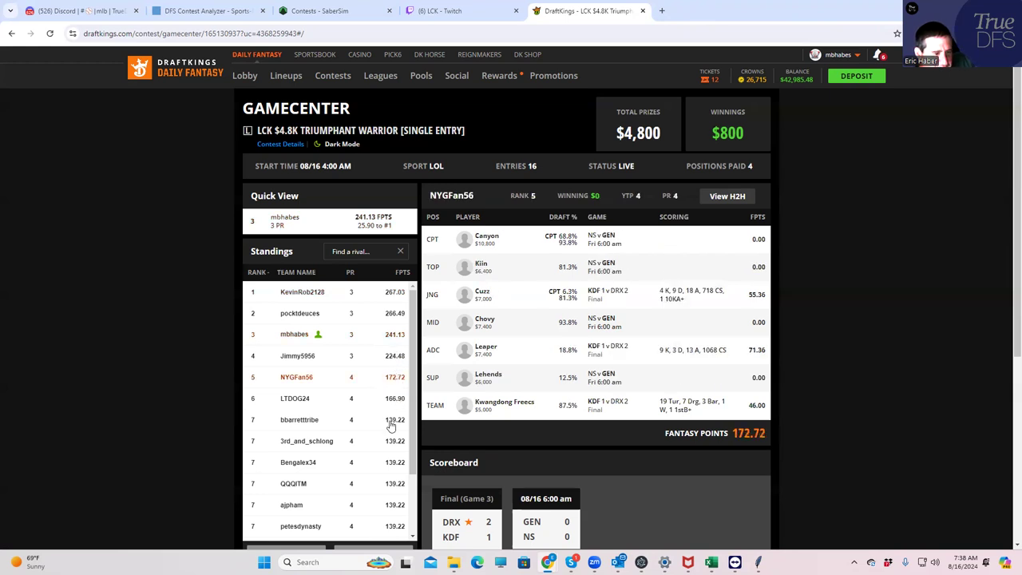
pyautogui.click(391, 423)
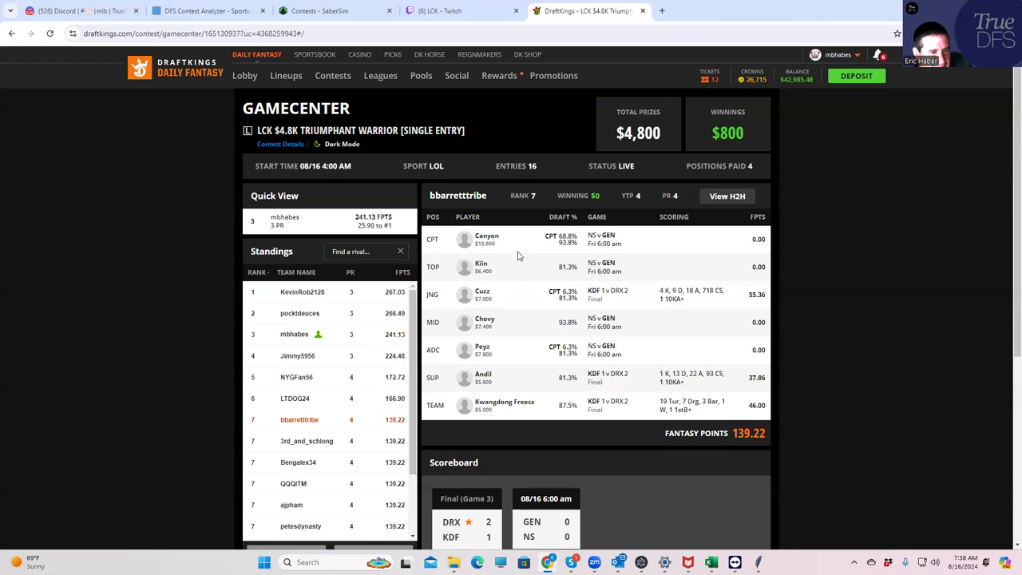
pyautogui.click(374, 338)
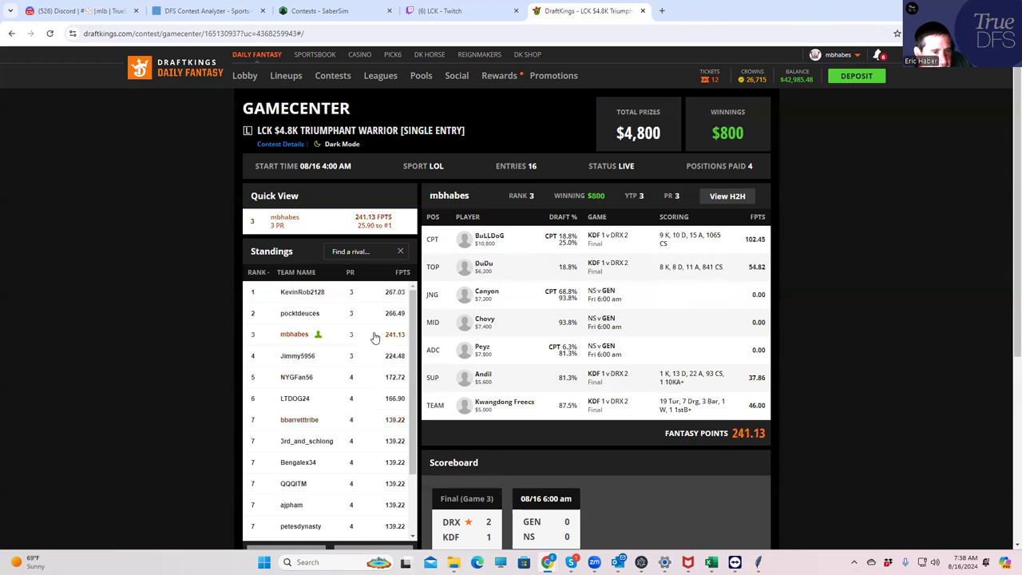